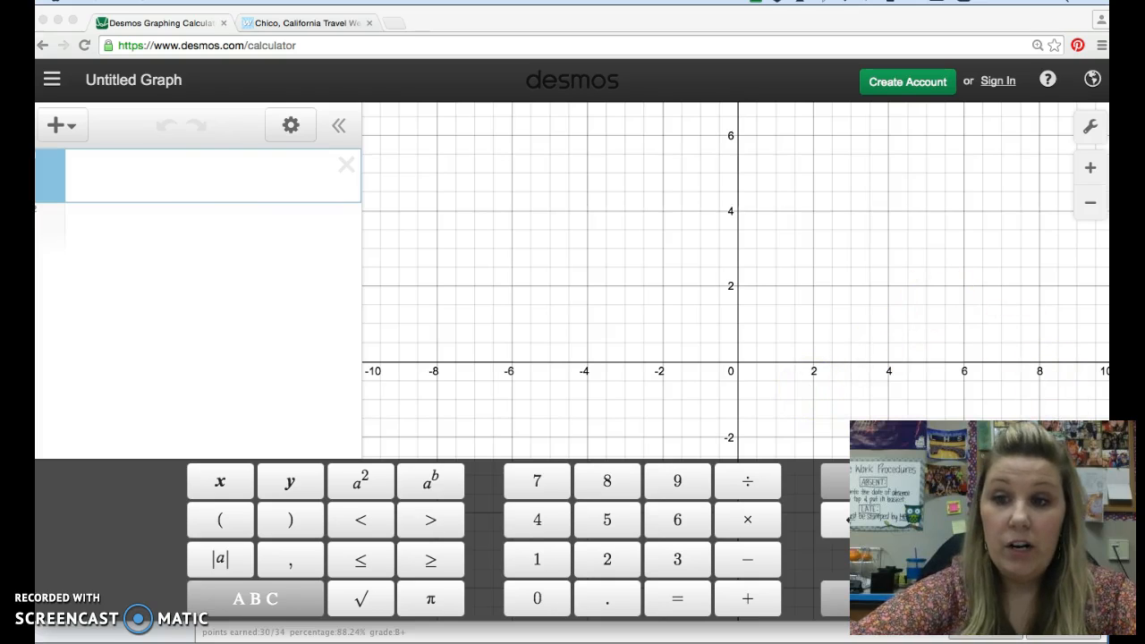
# Step: Hide the on-screen keypad and add an empty table to the expression list
pyautogui.click(1082, 601)
pyautogui.click(1082, 601)
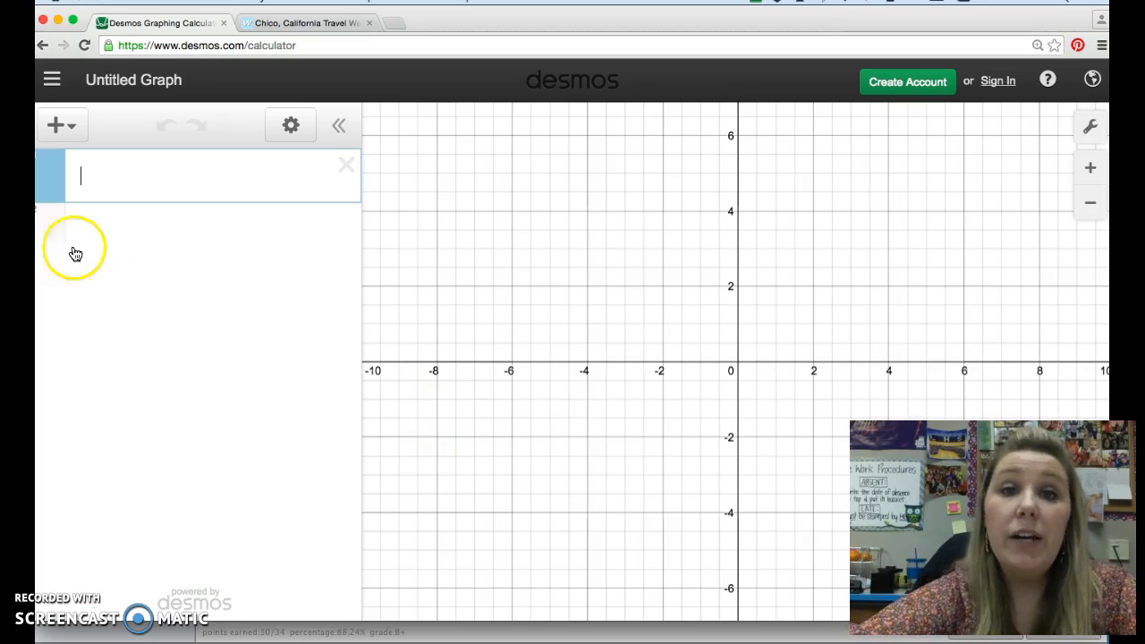
pyautogui.click(73, 131)
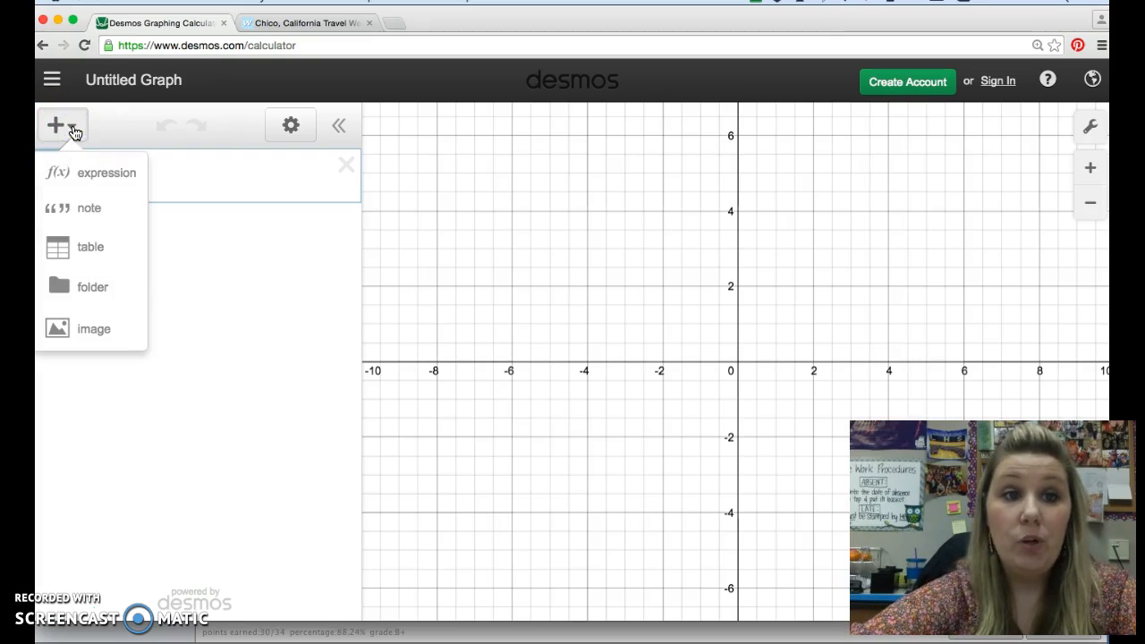
pyautogui.click(101, 253)
pyautogui.click(101, 252)
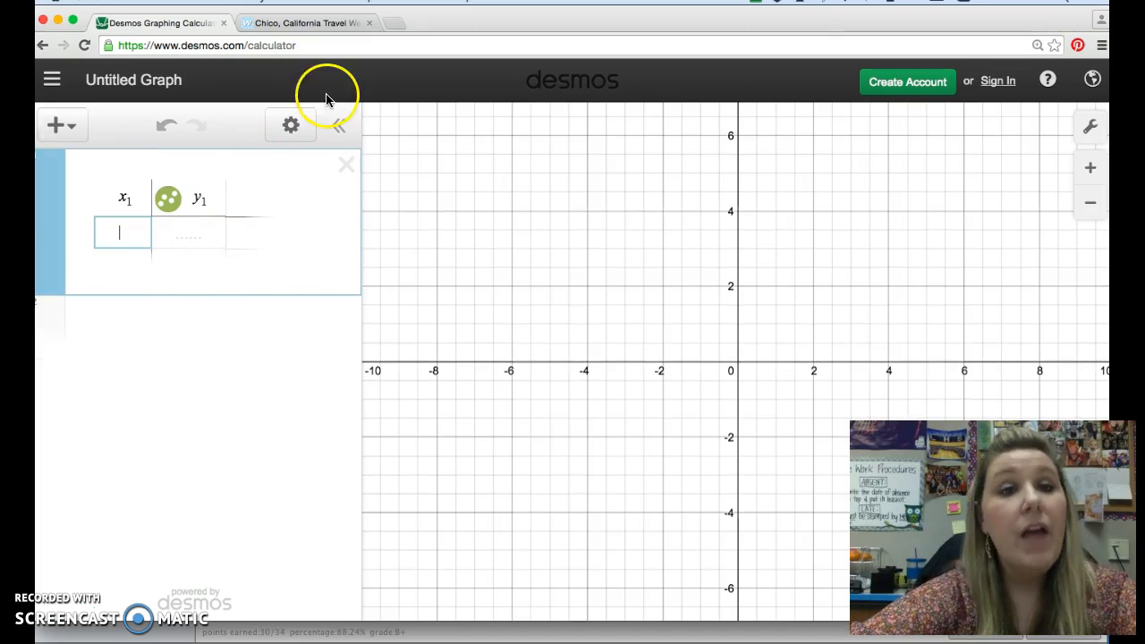
# Step: Show the Chico, California monthly weather averages and place the graphing calculator in its own window beside them
pyautogui.click(328, 24)
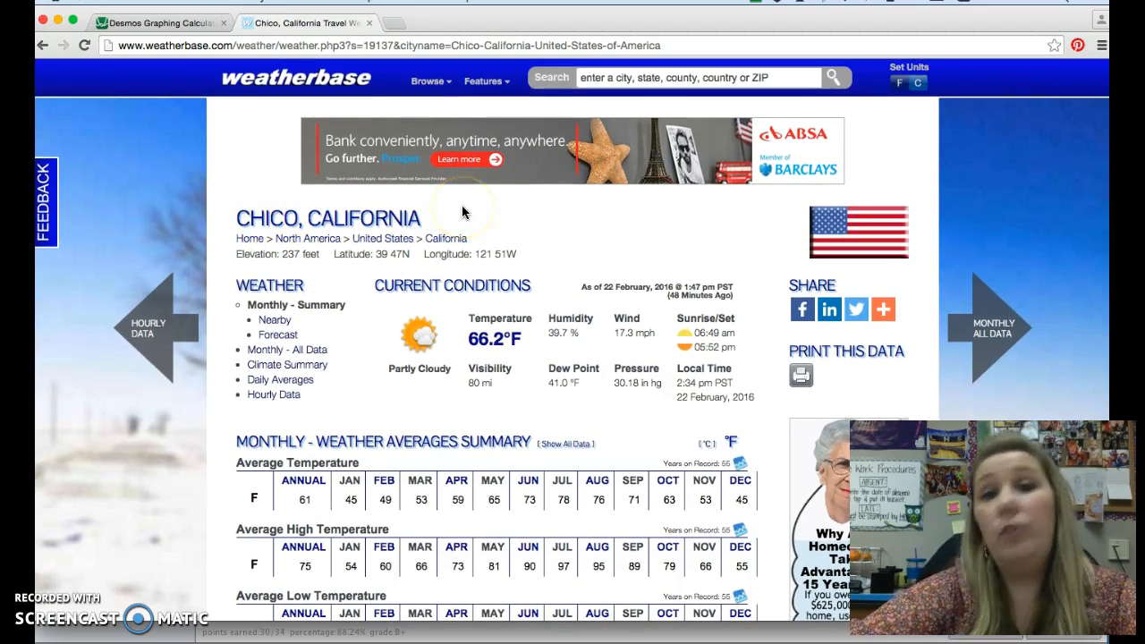
pyautogui.scroll(-3, 412, 429)
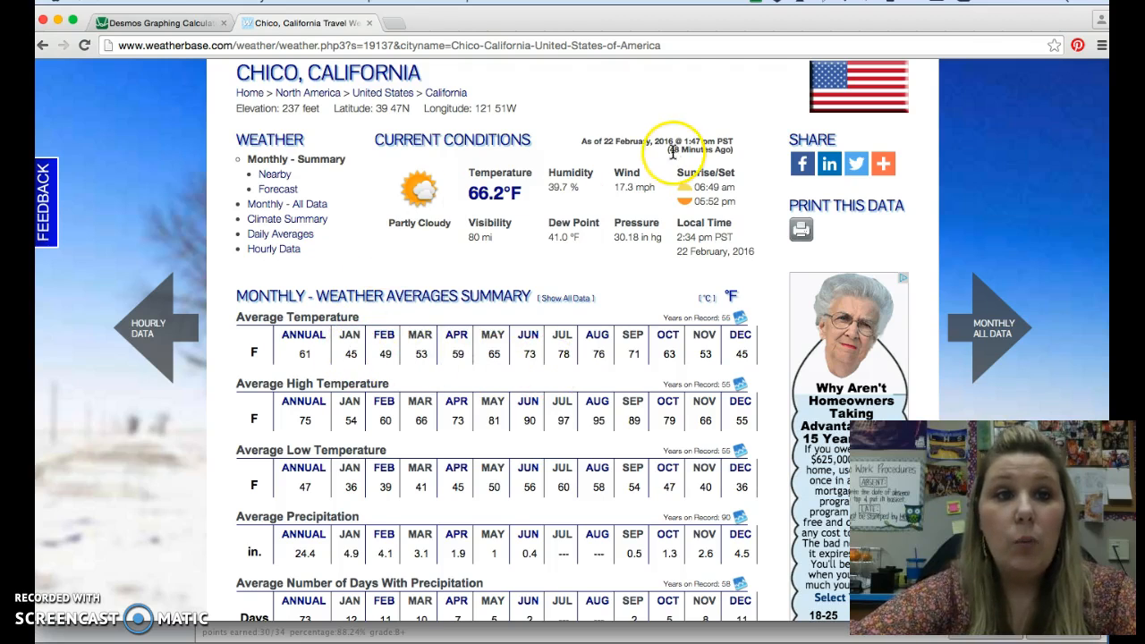
pyautogui.moveTo(140, 27); pyautogui.dragTo(933, 33)
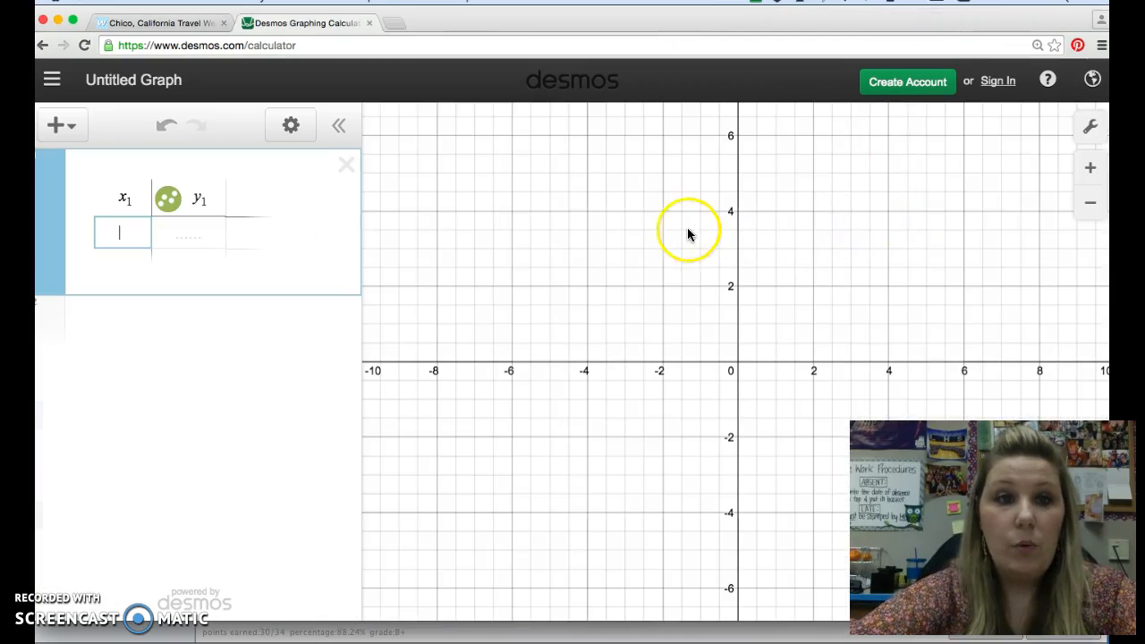
pyautogui.click(310, 25)
pyautogui.moveTo(310, 25); pyautogui.dragTo(1025, 34)
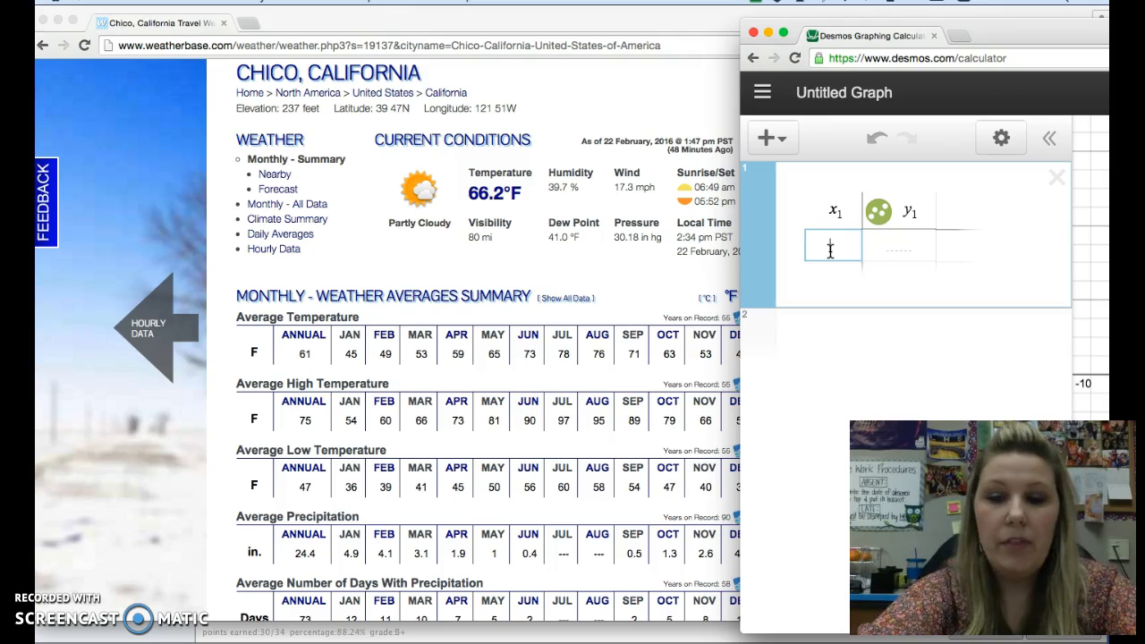
# Step: Enter the month numbers 1 through 12 in the table's x₁ column
pyautogui.write('1 2 3 4 5 6 7')
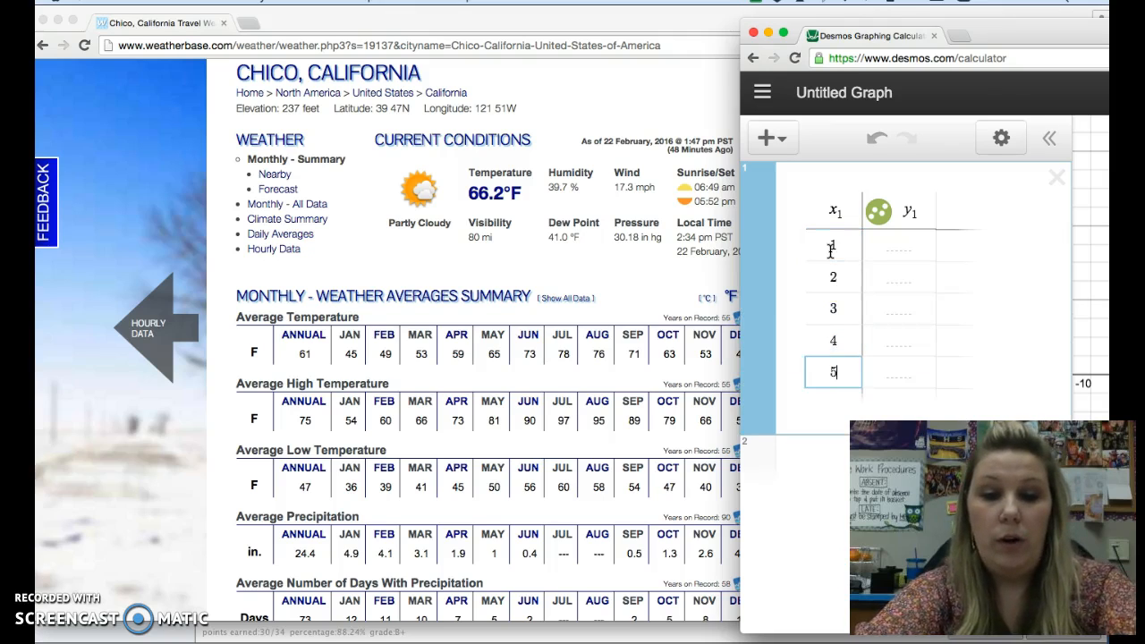
pyautogui.press('Return')
pyautogui.write('8')
pyautogui.press('Return')
pyautogui.write('9')
pyautogui.press('Return')
pyautogui.write('10')
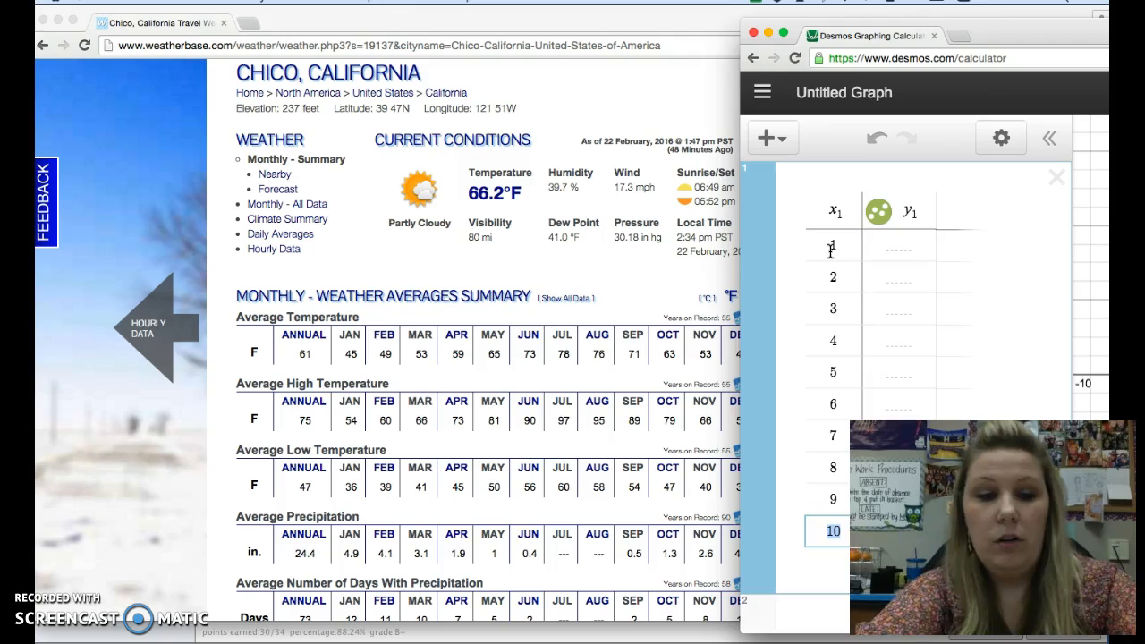
pyautogui.press('Return')
pyautogui.write('11')
pyautogui.press('Return')
pyautogui.write('12')
# Step: Enter Chico's average temperatures in y₁ for rows 1 to 11: 45, 49, 53, 59, 65, 73, 78, 76, 71, 63, 53
pyautogui.click(879, 245)
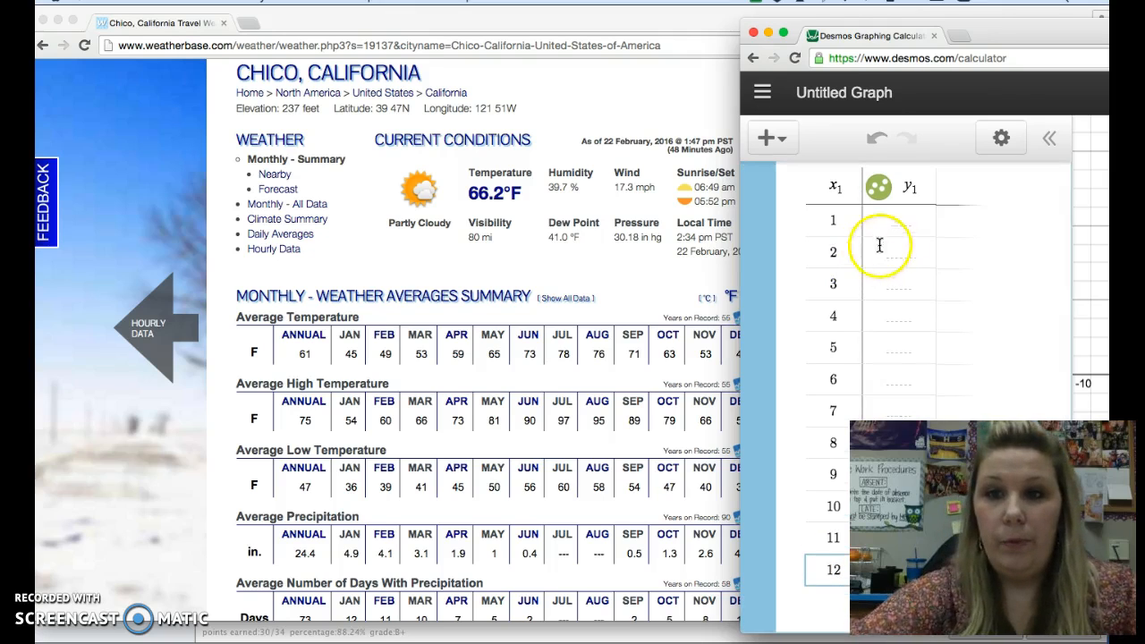
pyautogui.click(899, 225)
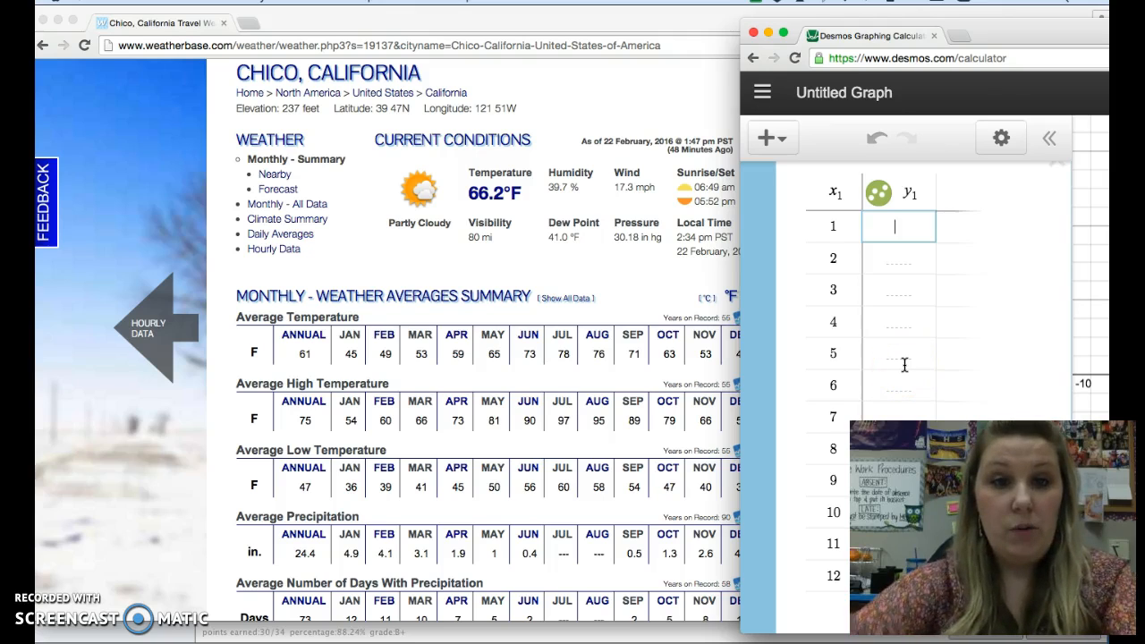
pyautogui.press('Return')
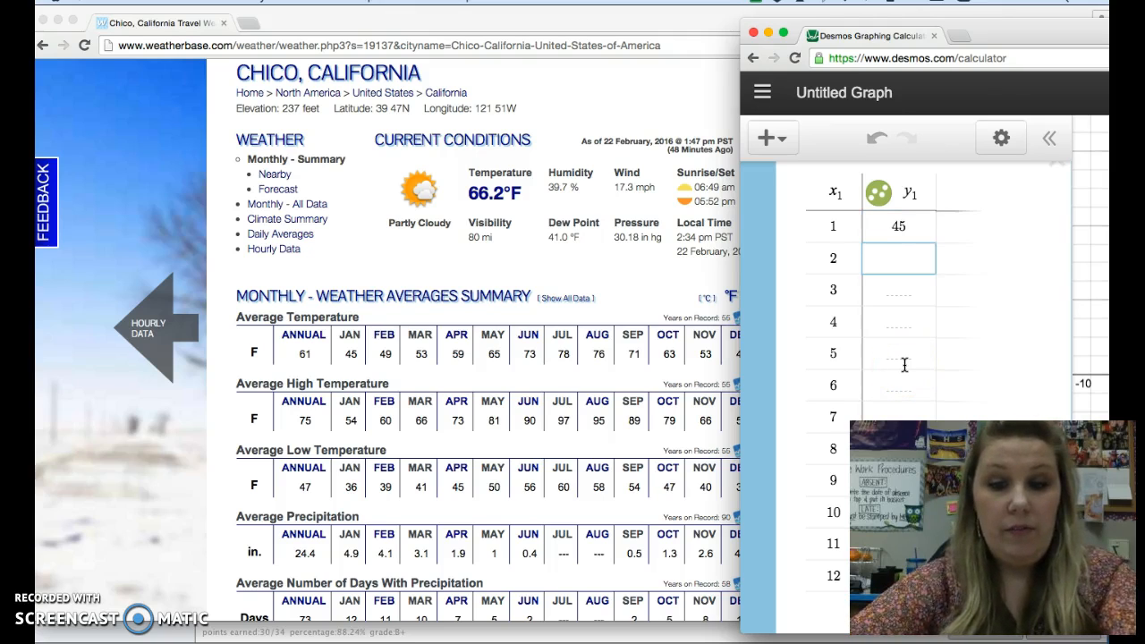
pyautogui.press('Return')
pyautogui.write('53')
pyautogui.press('Return')
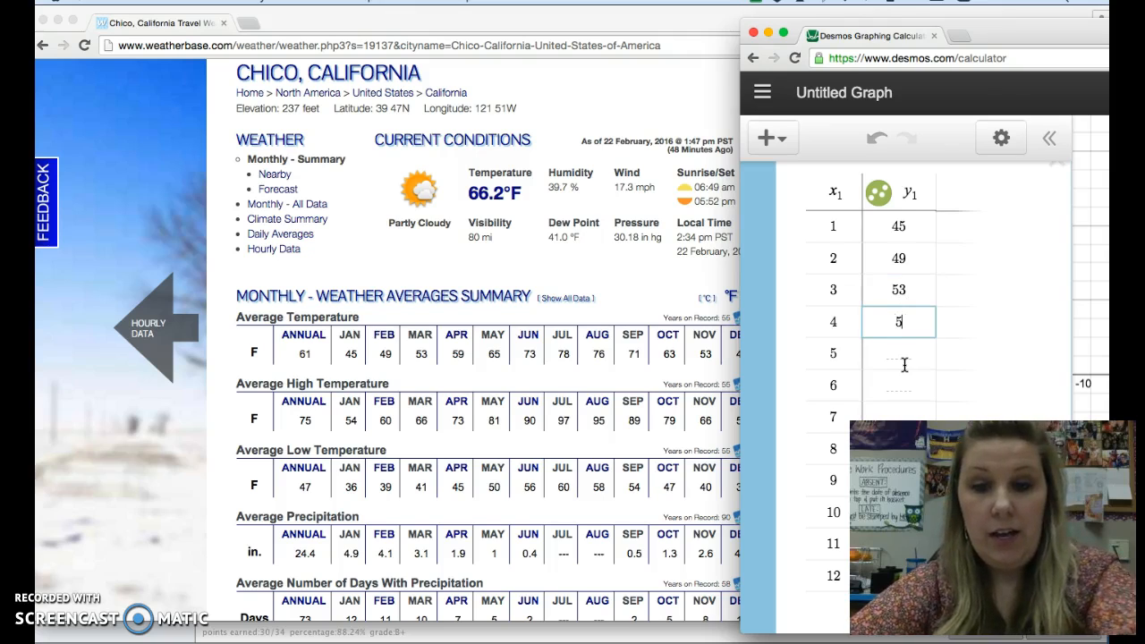
pyautogui.press('Return')
pyautogui.press('Return')
pyautogui.press('Return')
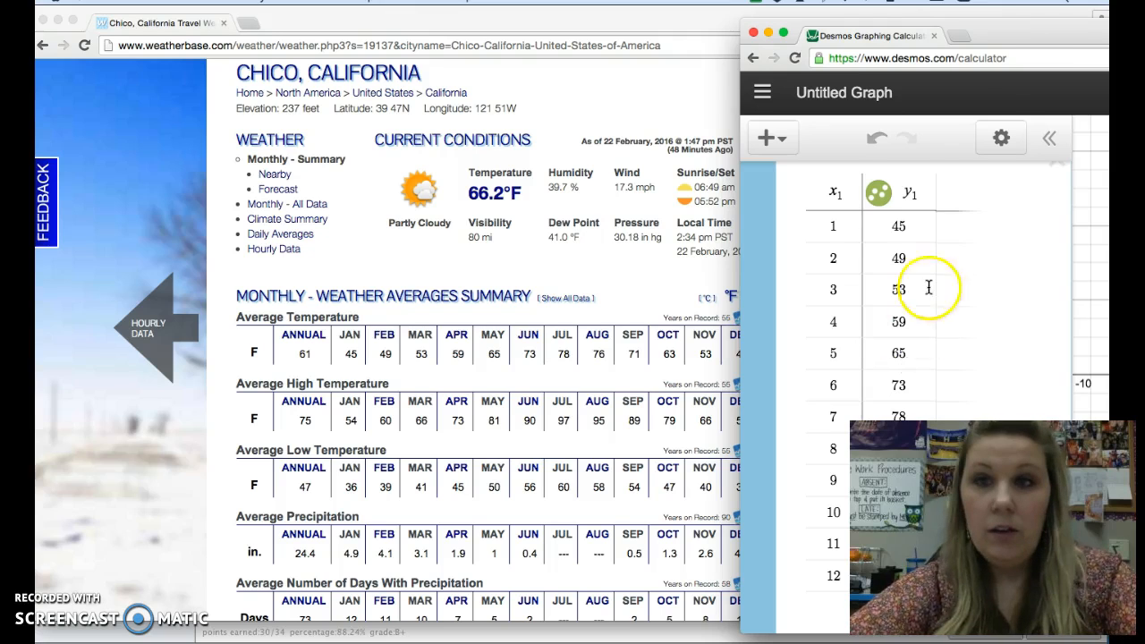
# Step: Enlarge the calculator window to full size and enter 45 as the y₁ value for month 12
pyautogui.moveTo(980, 35); pyautogui.dragTo(935, 42)
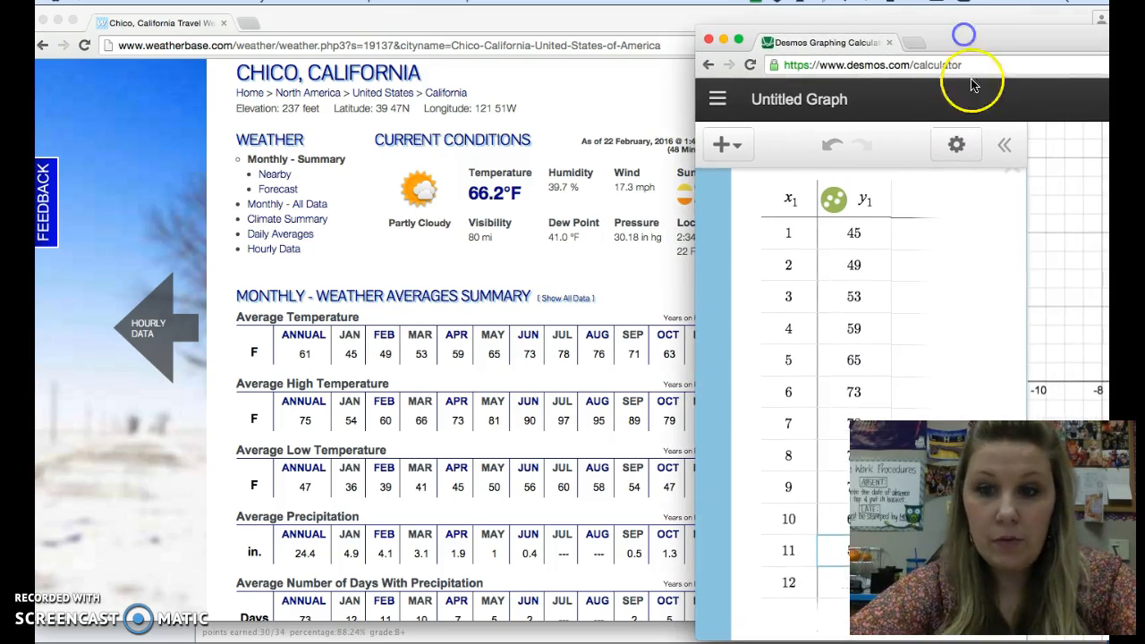
pyautogui.doubleClick(1051, 38)
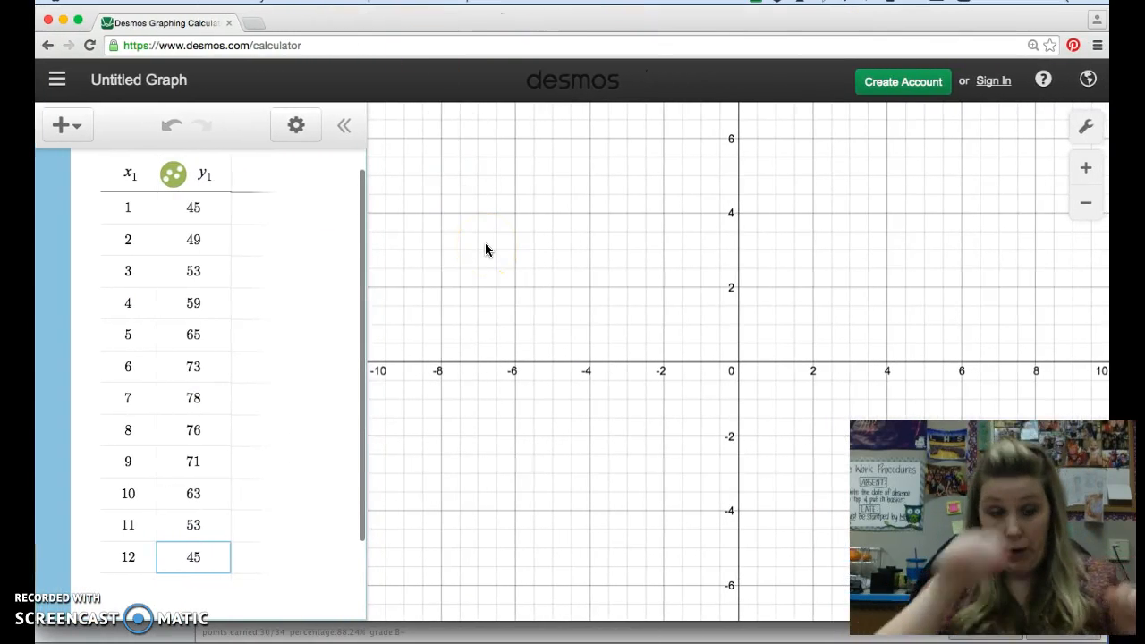
pyautogui.press('Return')
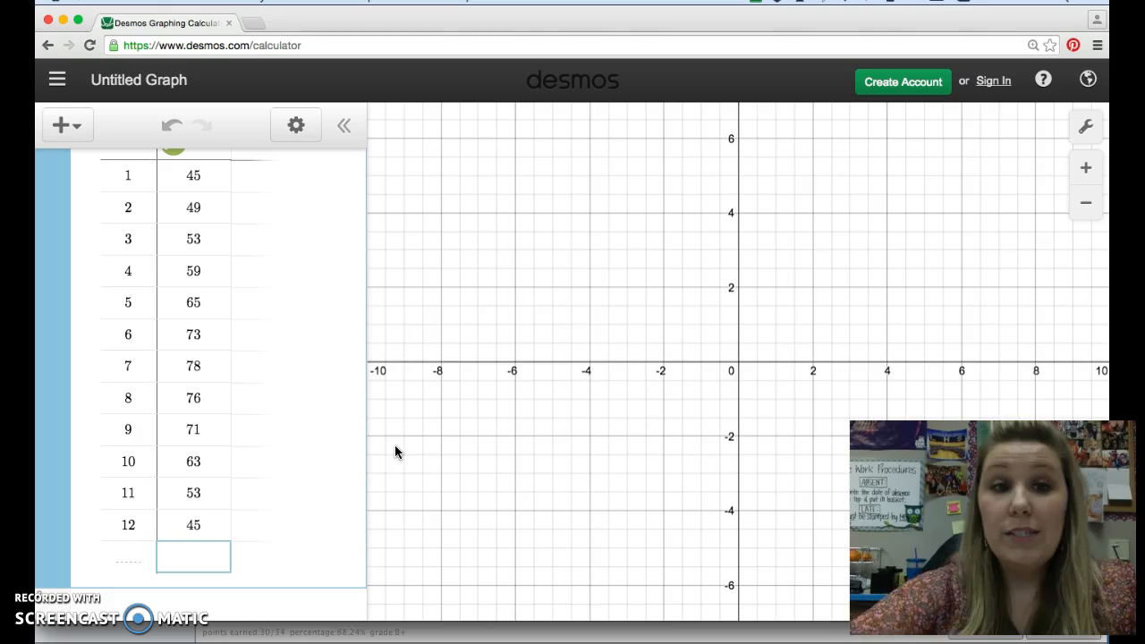
# Step: Set the graph's x-axis to range from -1 to 13 with a step of 1
pyautogui.moveTo(973, 227); pyautogui.dragTo(654, 399)
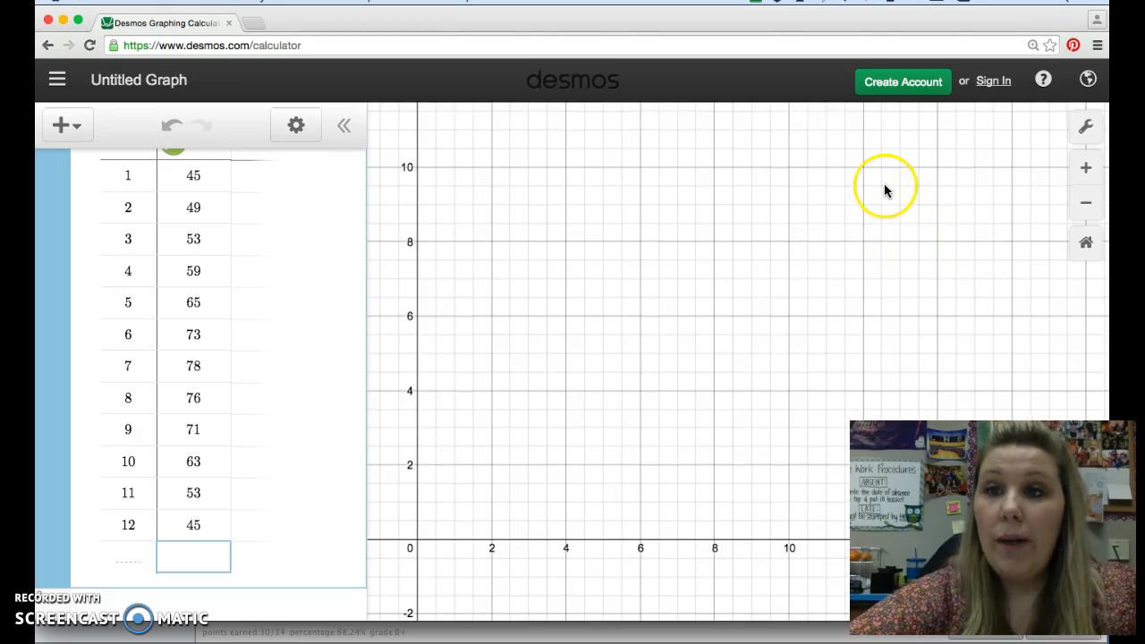
pyautogui.click(1085, 131)
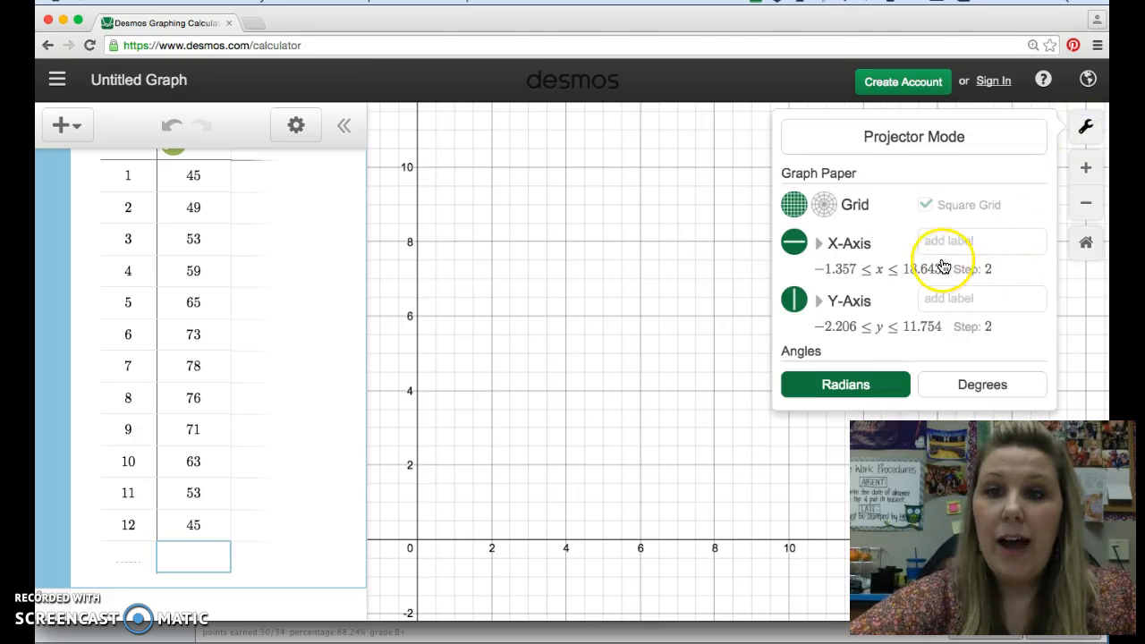
pyautogui.click(839, 270)
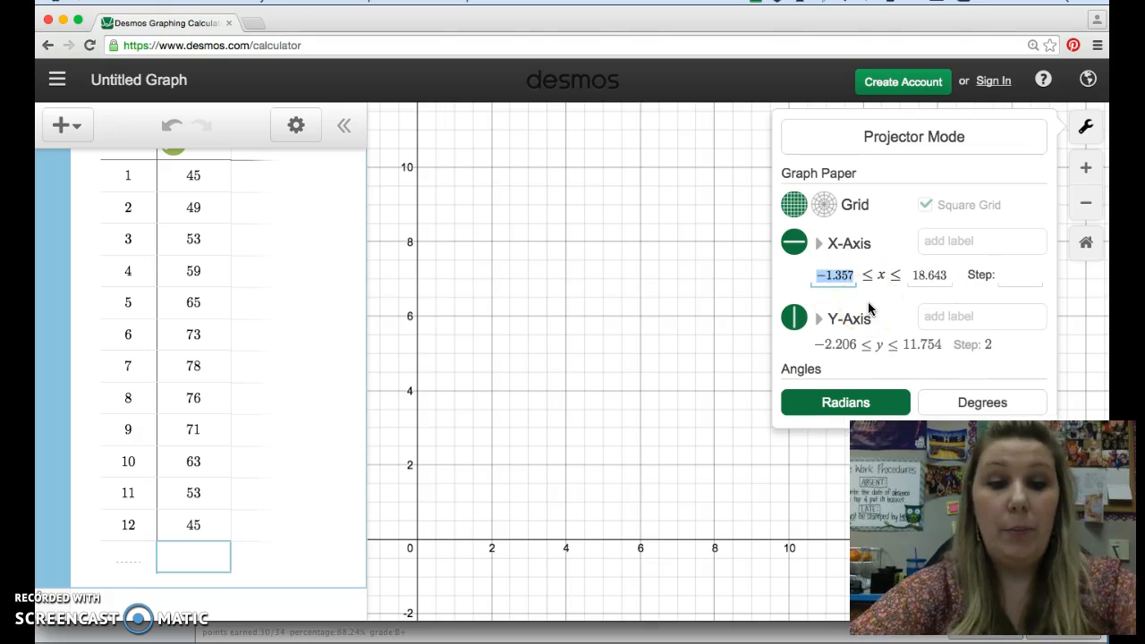
pyautogui.write('-1')
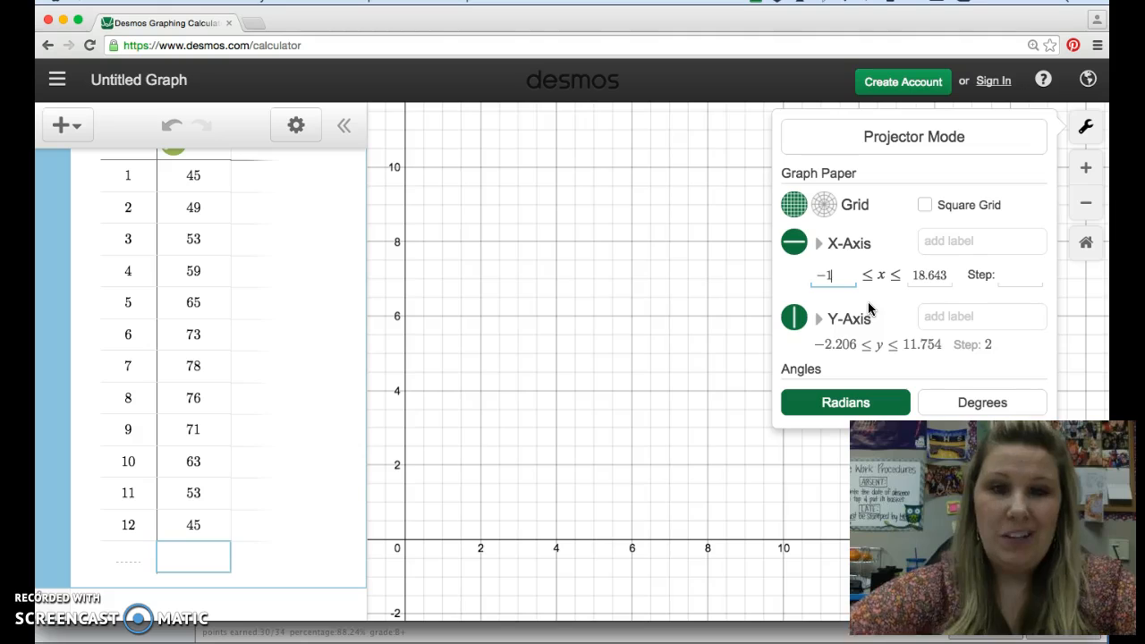
pyautogui.click(930, 275)
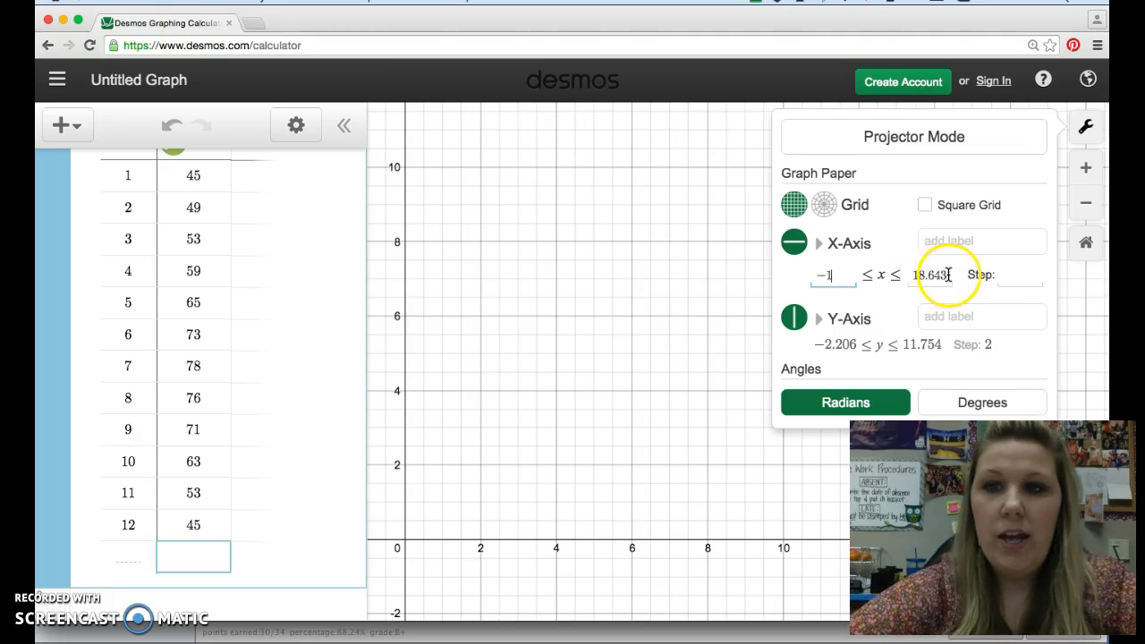
pyautogui.moveTo(947, 274); pyautogui.dragTo(898, 276)
pyautogui.write('13')
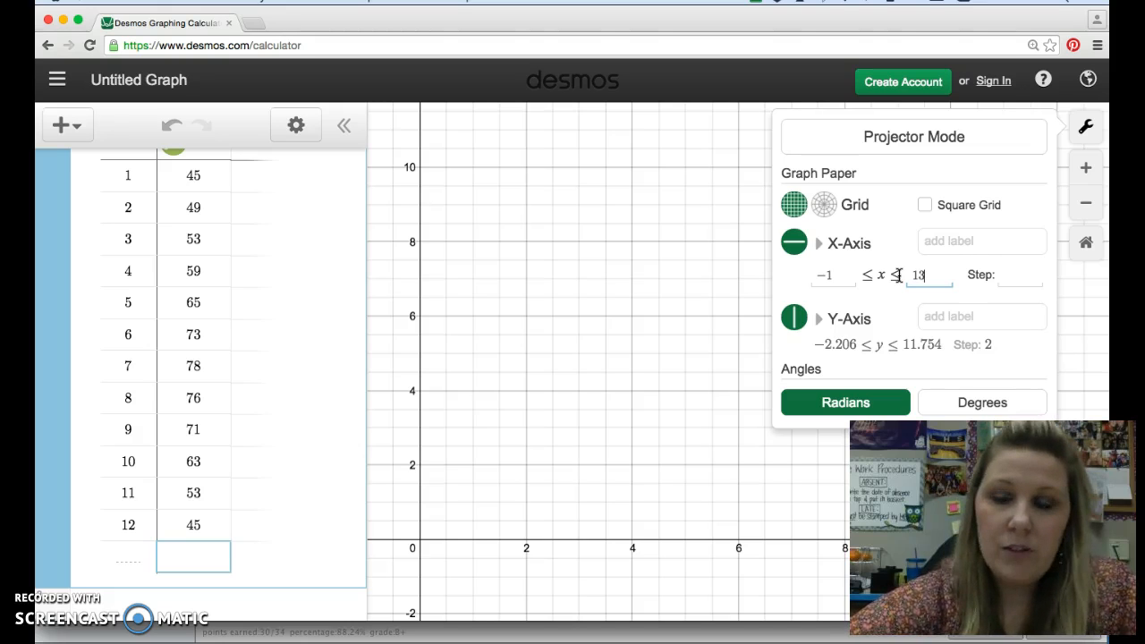
pyautogui.click(1016, 281)
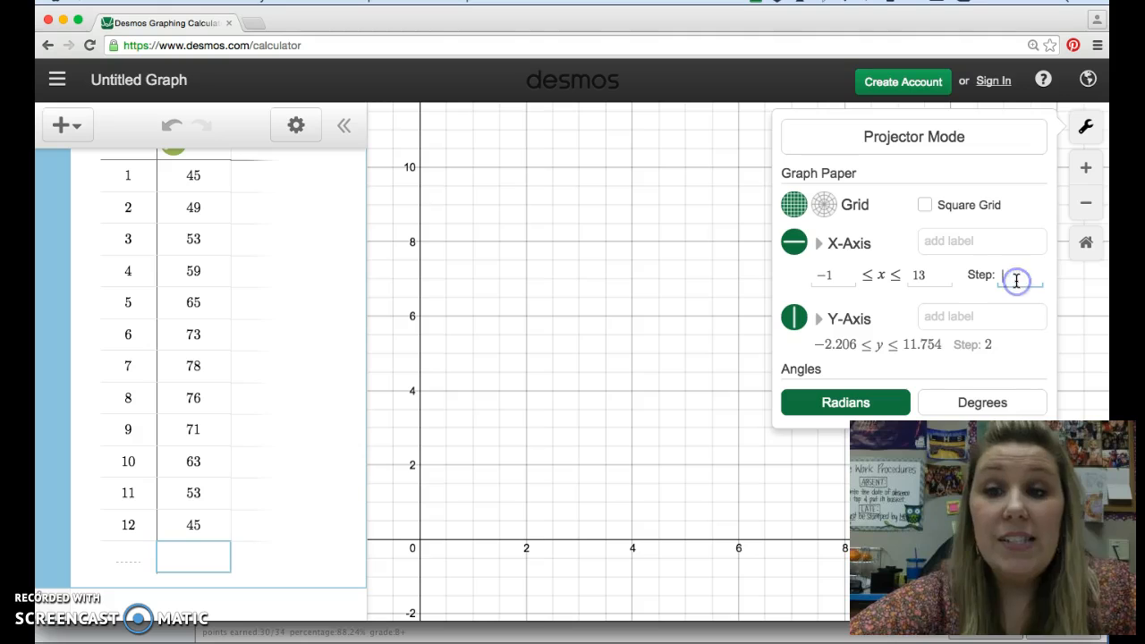
pyautogui.write('1')
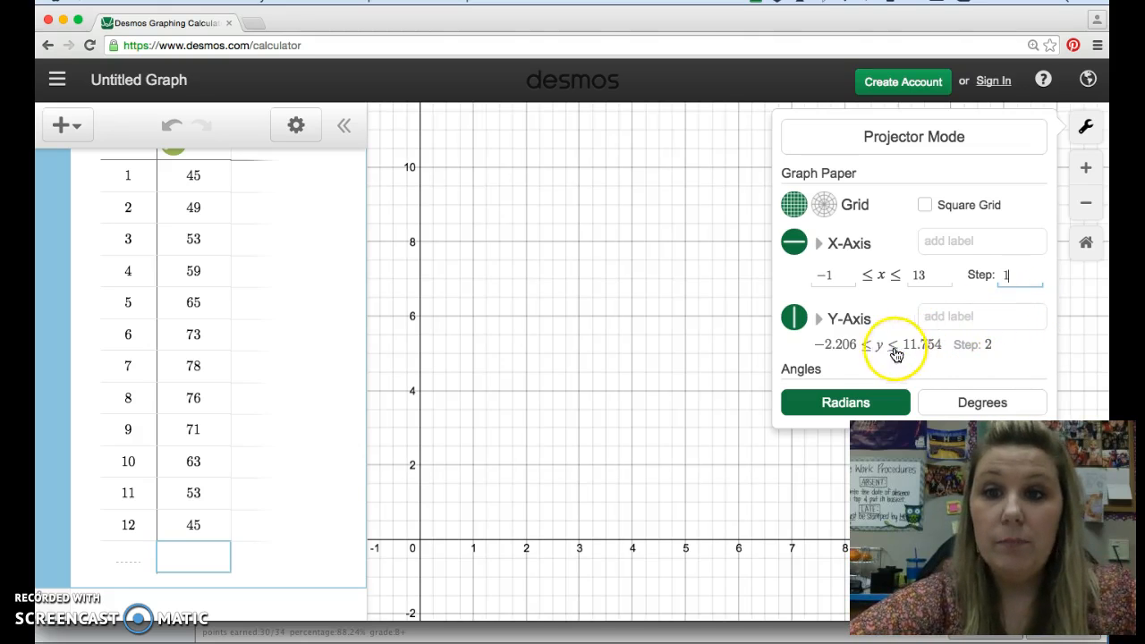
# Step: Set the graph's y-axis to range from -5 to 100 with a step of 10, and close the graph settings
pyautogui.click(858, 345)
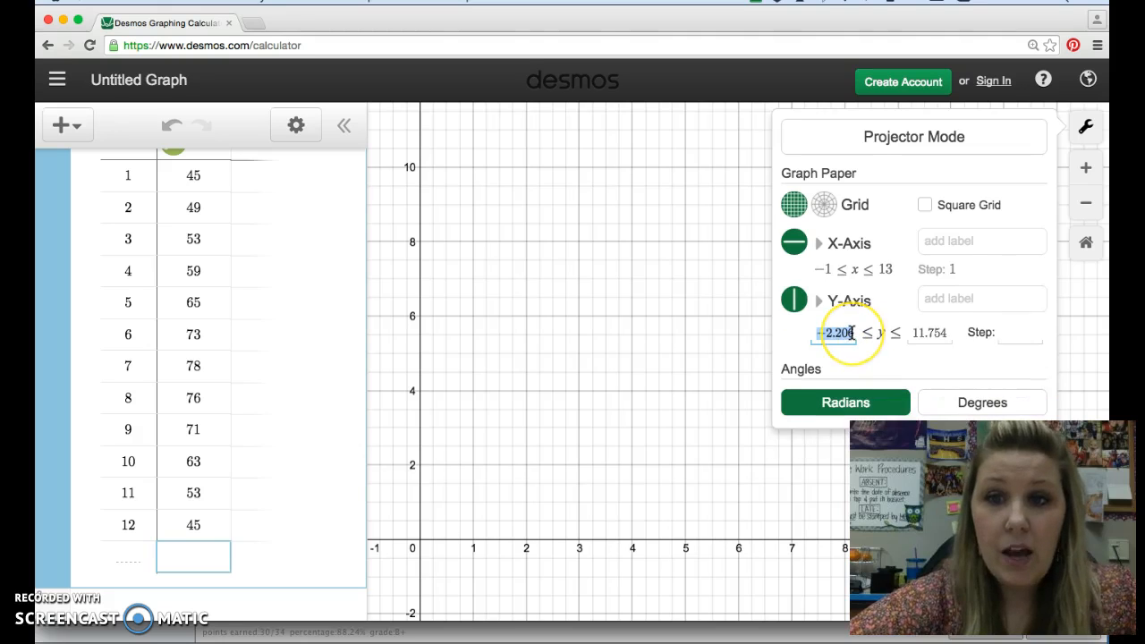
pyautogui.write('-5')
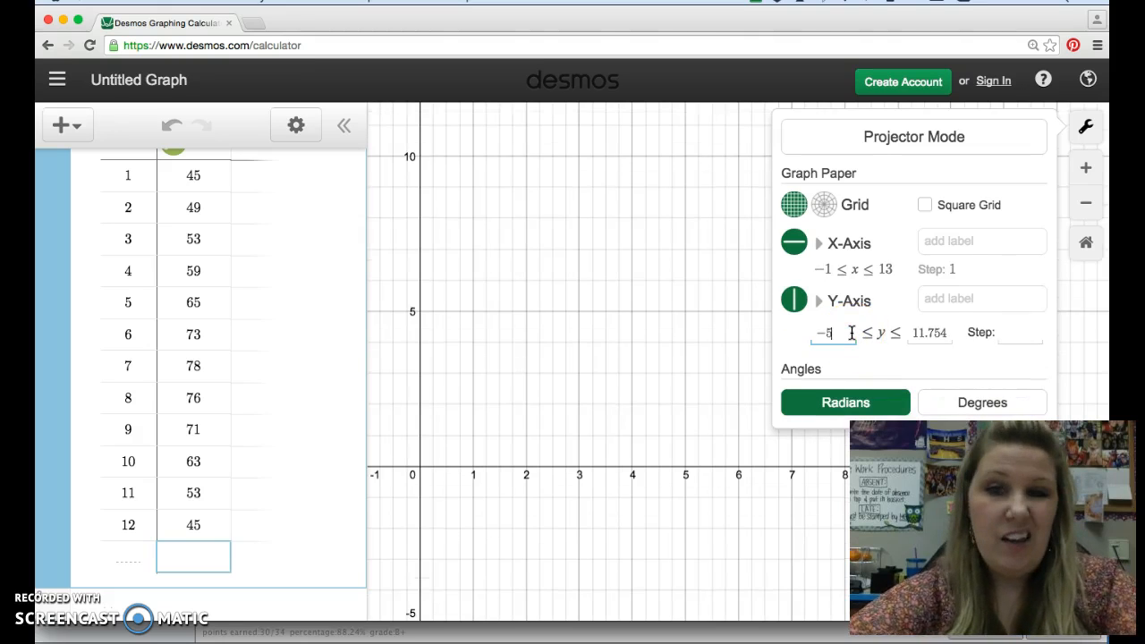
pyautogui.click(949, 333)
pyautogui.moveTo(949, 333); pyautogui.dragTo(897, 331)
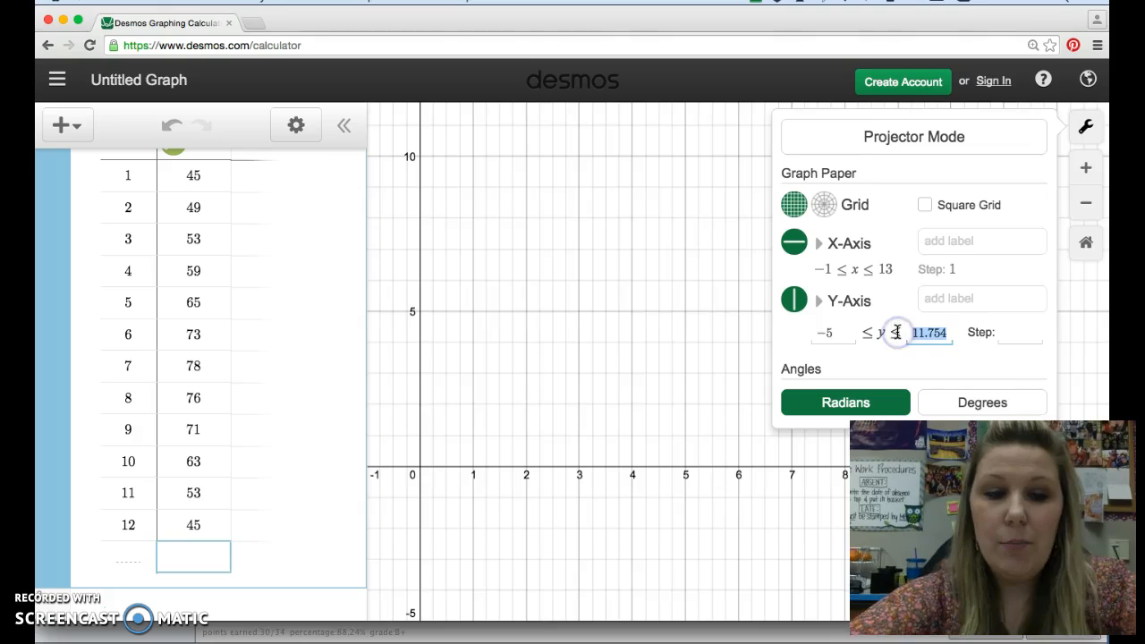
pyautogui.write('100')
pyautogui.click(1013, 337)
pyautogui.write('10')
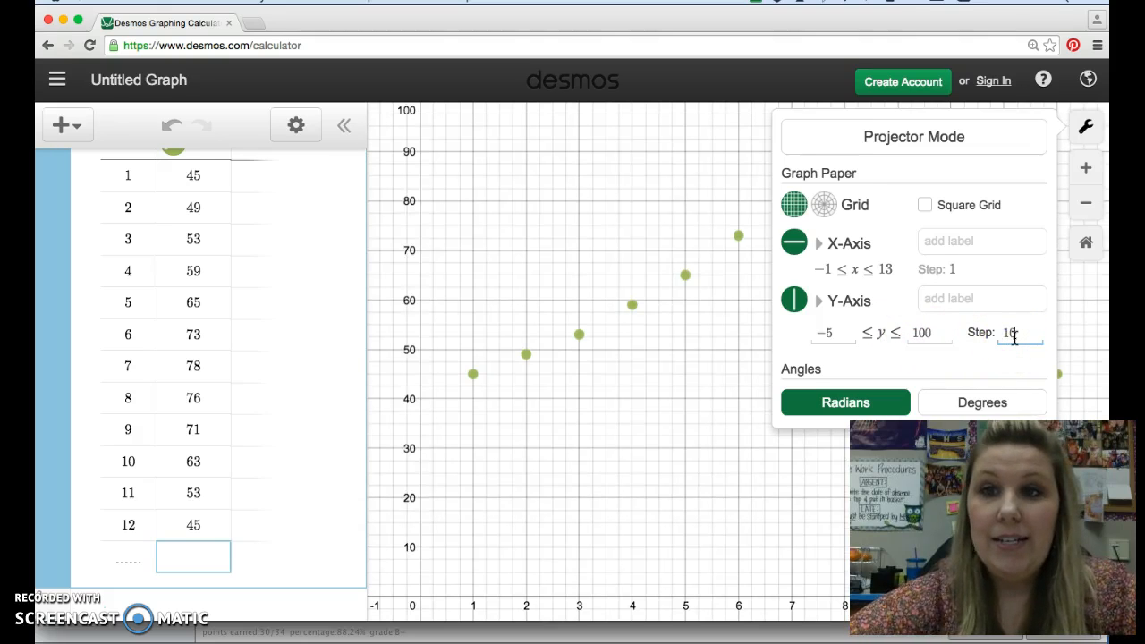
pyautogui.click(953, 389)
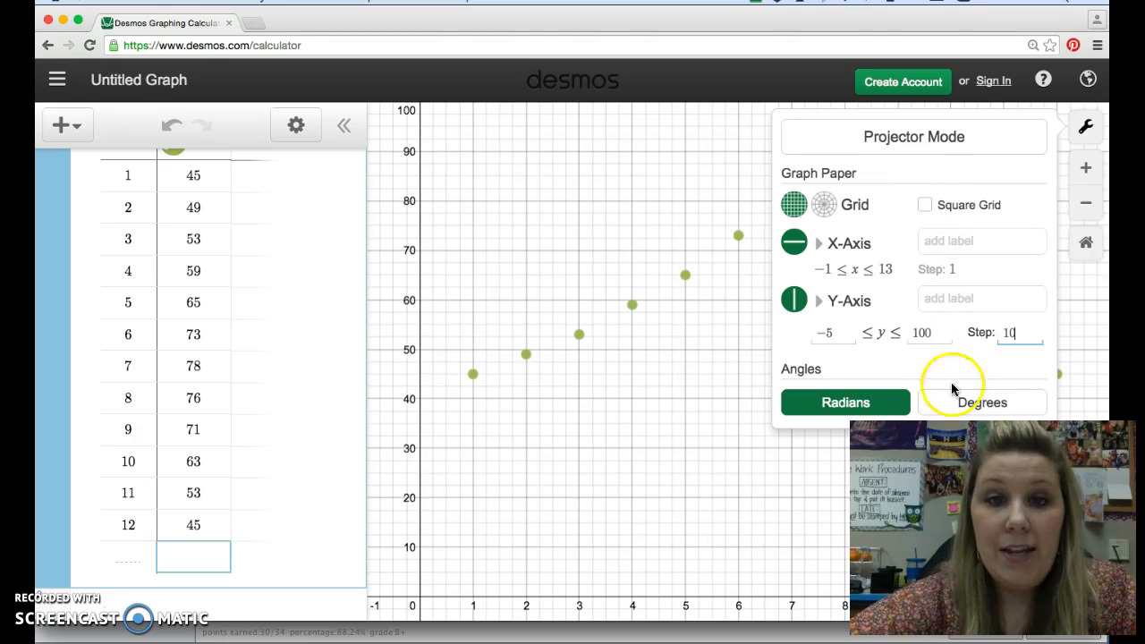
pyautogui.click(844, 524)
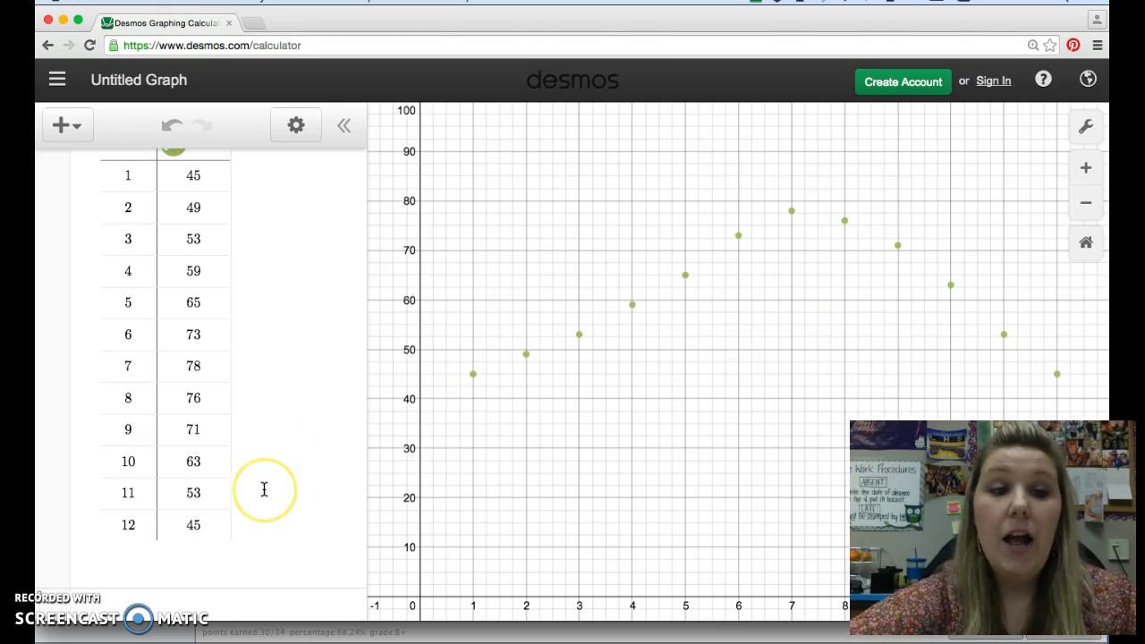
# Step: Begin a new expression below the temperature table with y₁, the table's temperature column
pyautogui.scroll(-1, 265, 489)
pyautogui.scroll(-1, 264, 489)
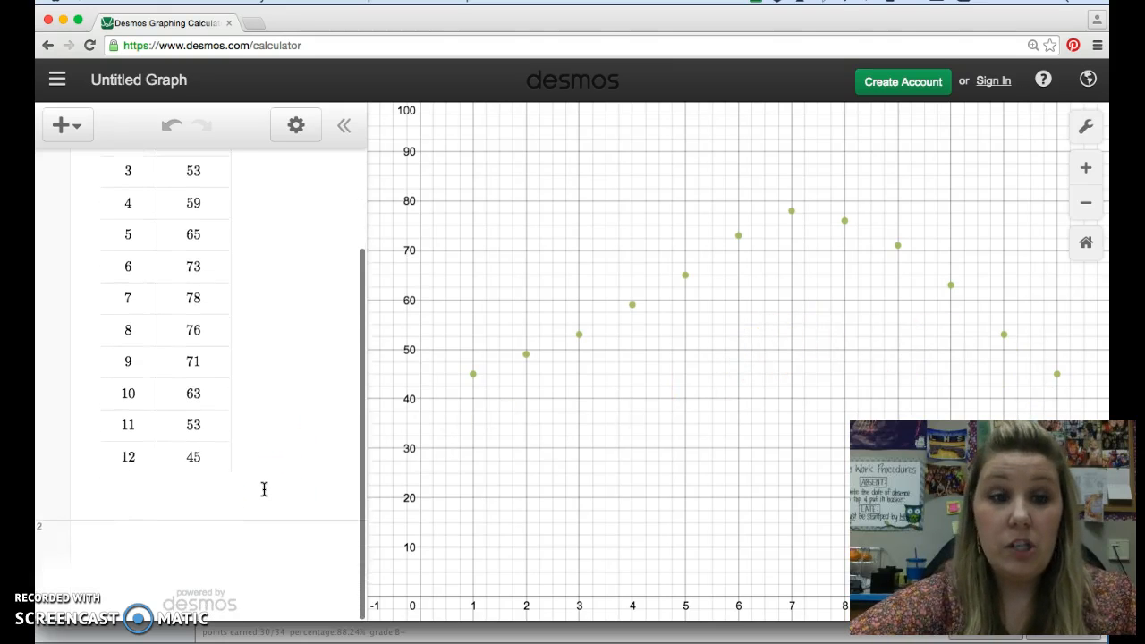
pyautogui.scroll(4, 251, 374)
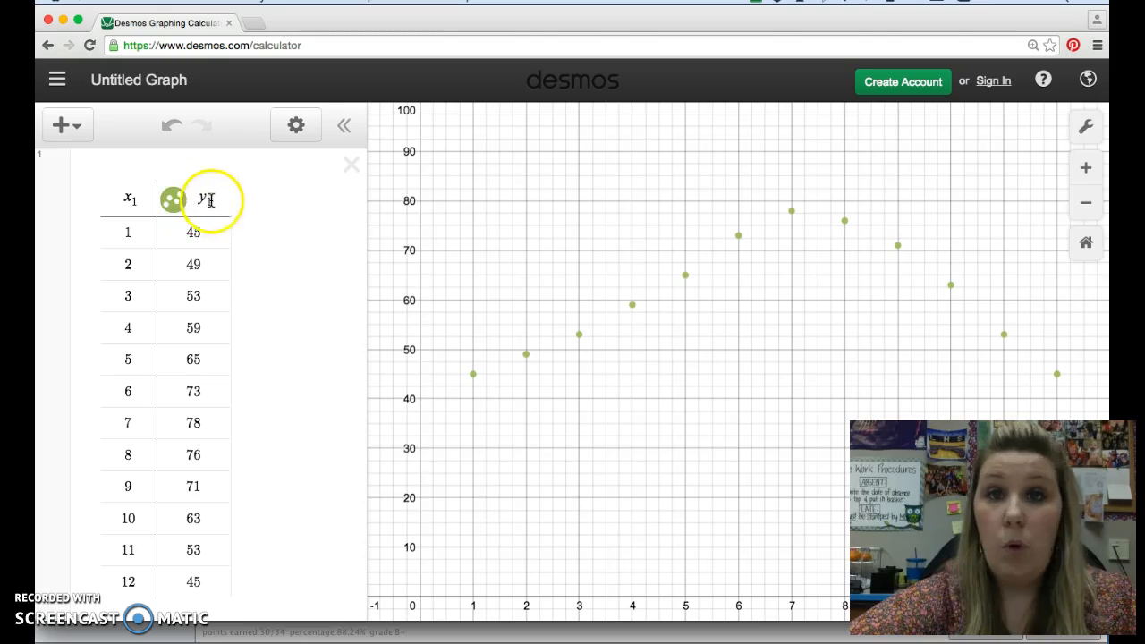
pyautogui.scroll(-3, 208, 277)
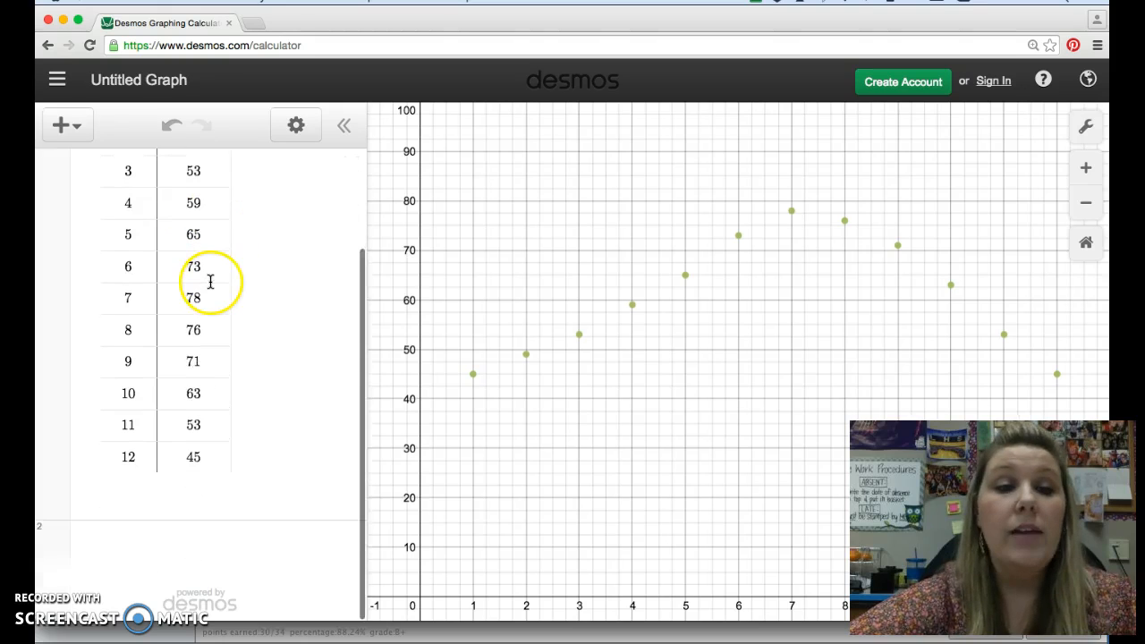
pyautogui.click(140, 532)
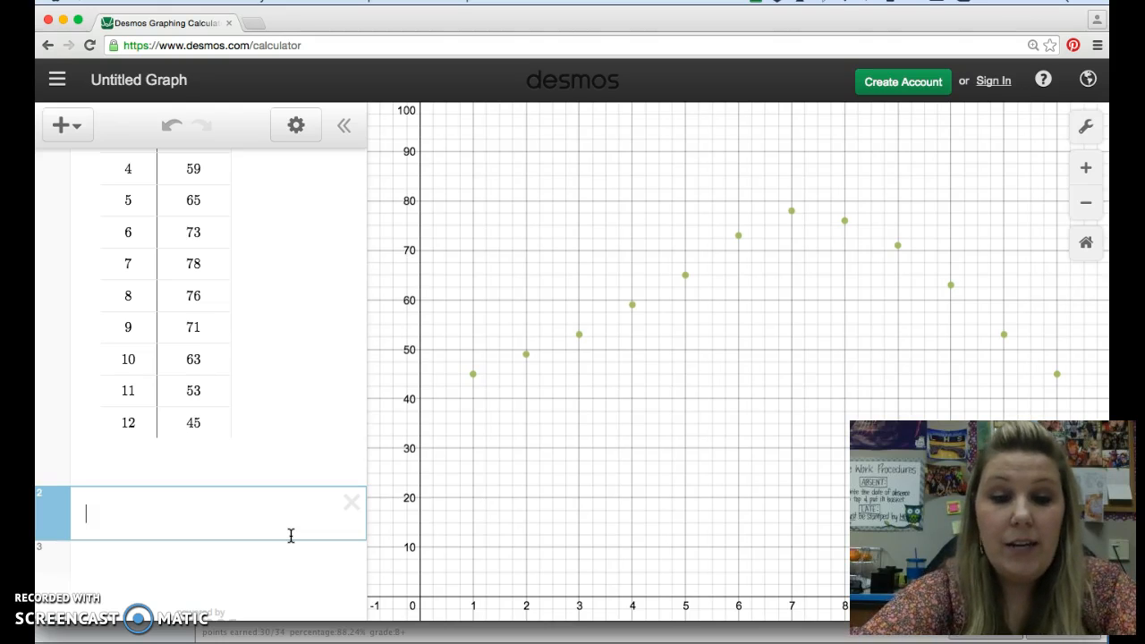
pyautogui.write('y1')
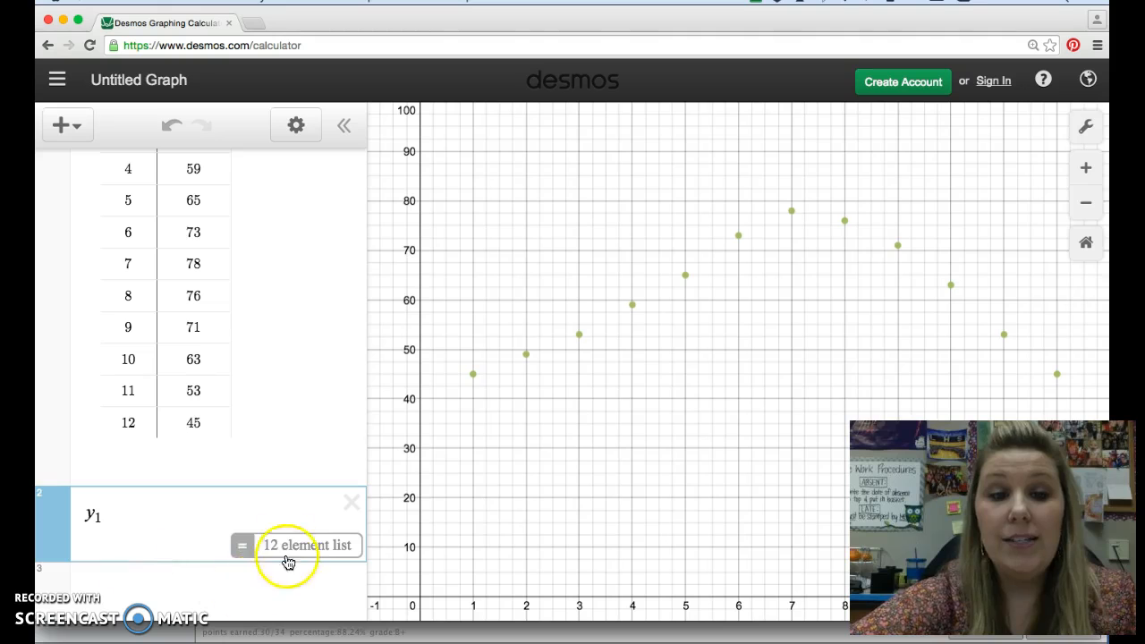
pyautogui.scroll(2, 240, 375)
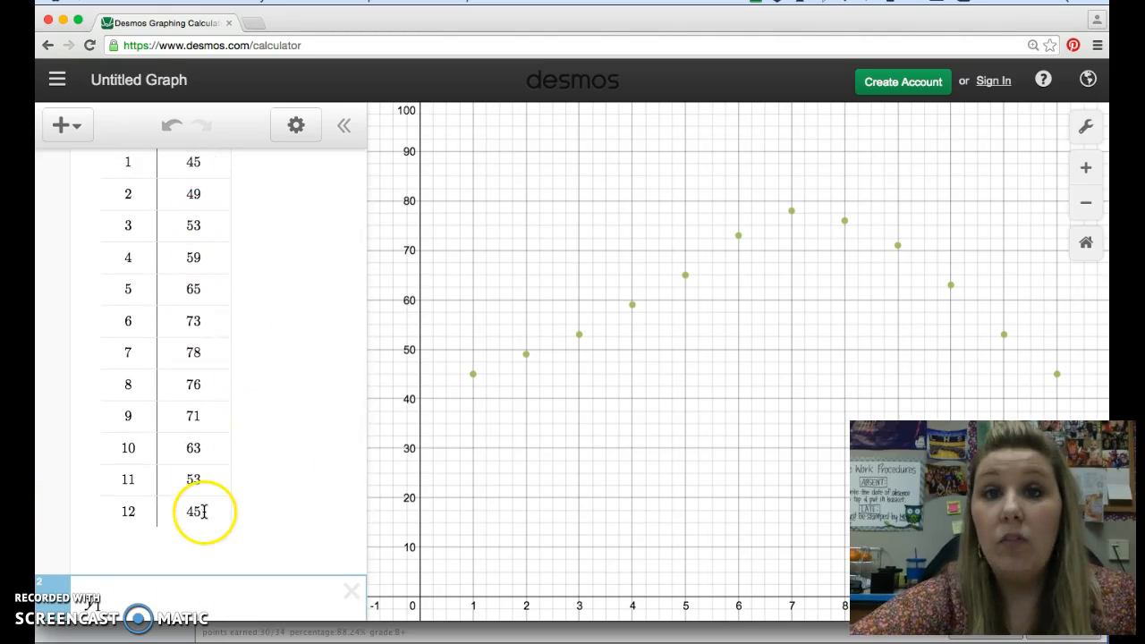
pyautogui.scroll(-2, 268, 491)
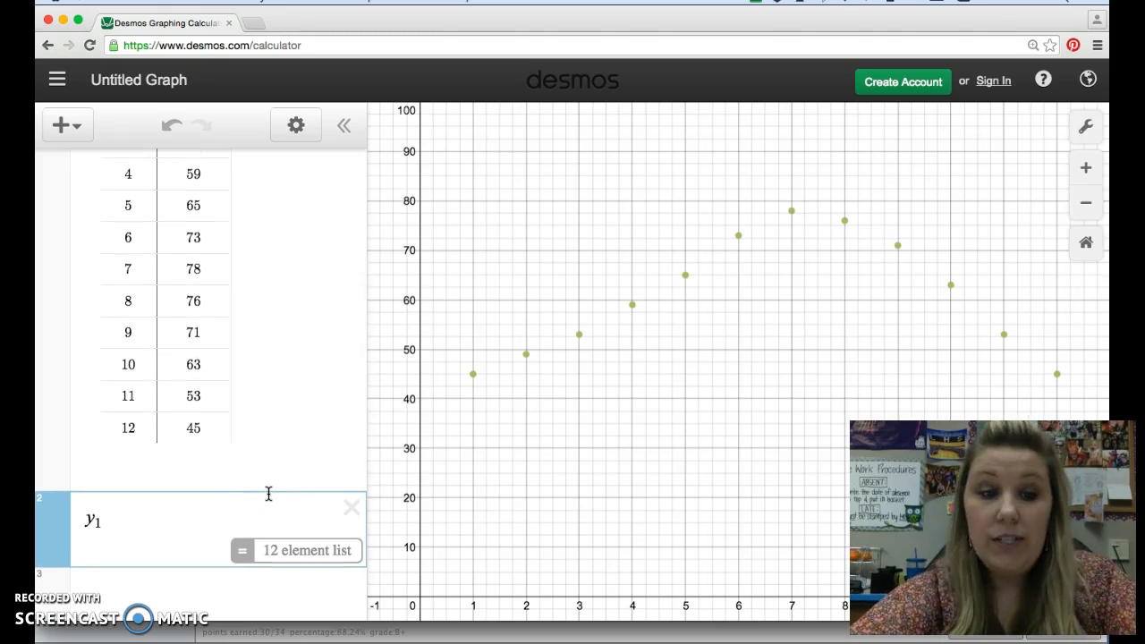
# Step: Complete the expression as the sinusoidal regression y₁ ~ a sin(b(x − c)) + d
pyautogui.write('~')
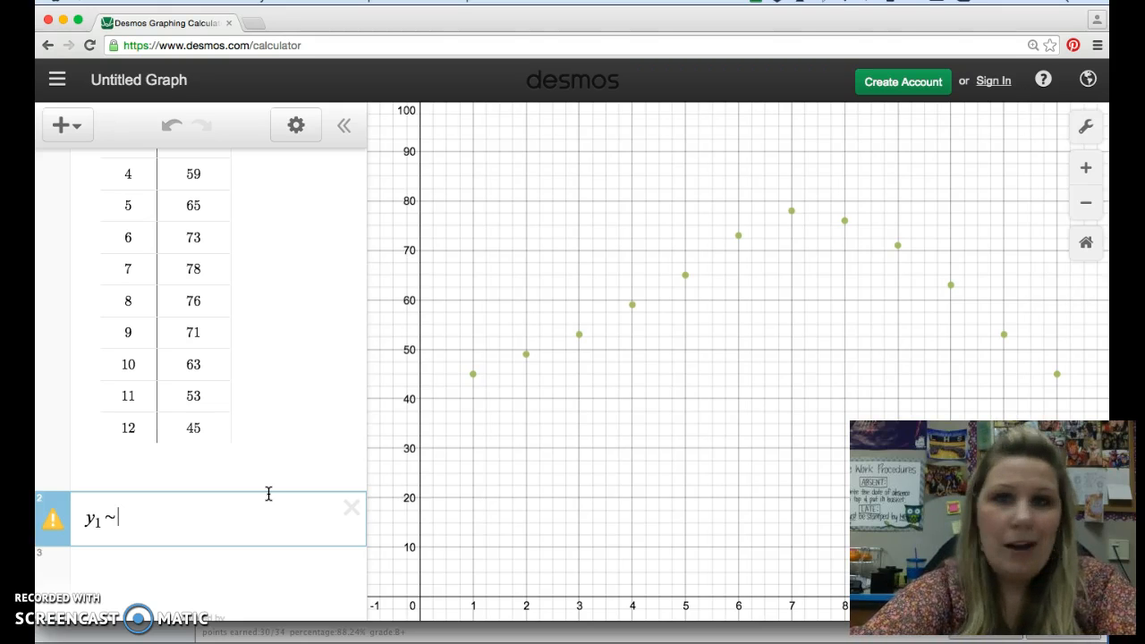
pyautogui.write('a')
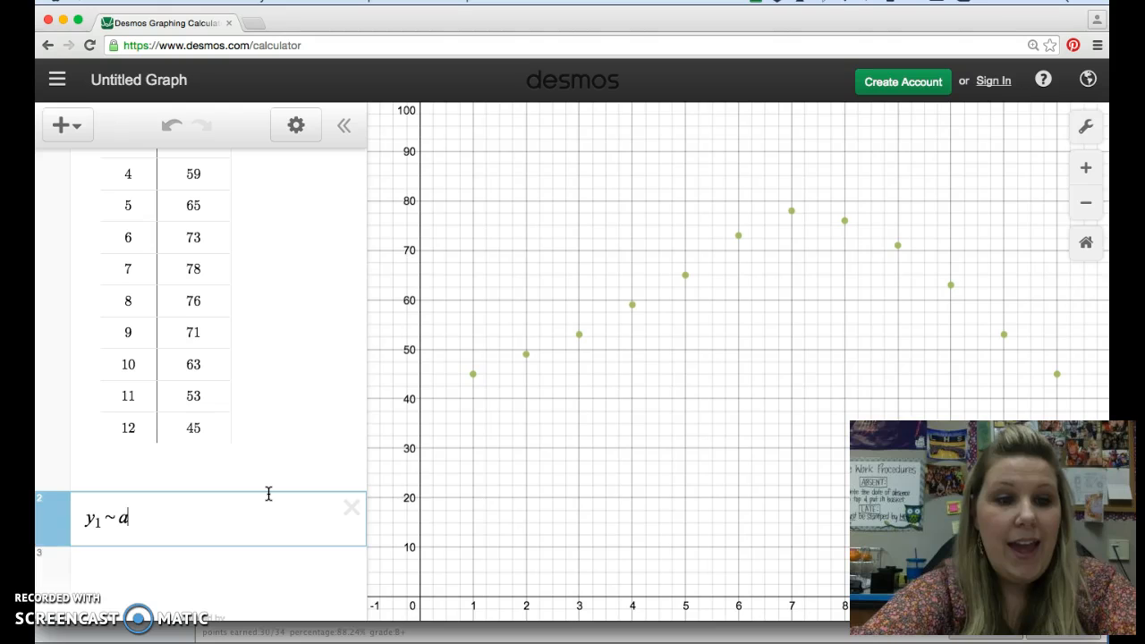
pyautogui.write(' sin')
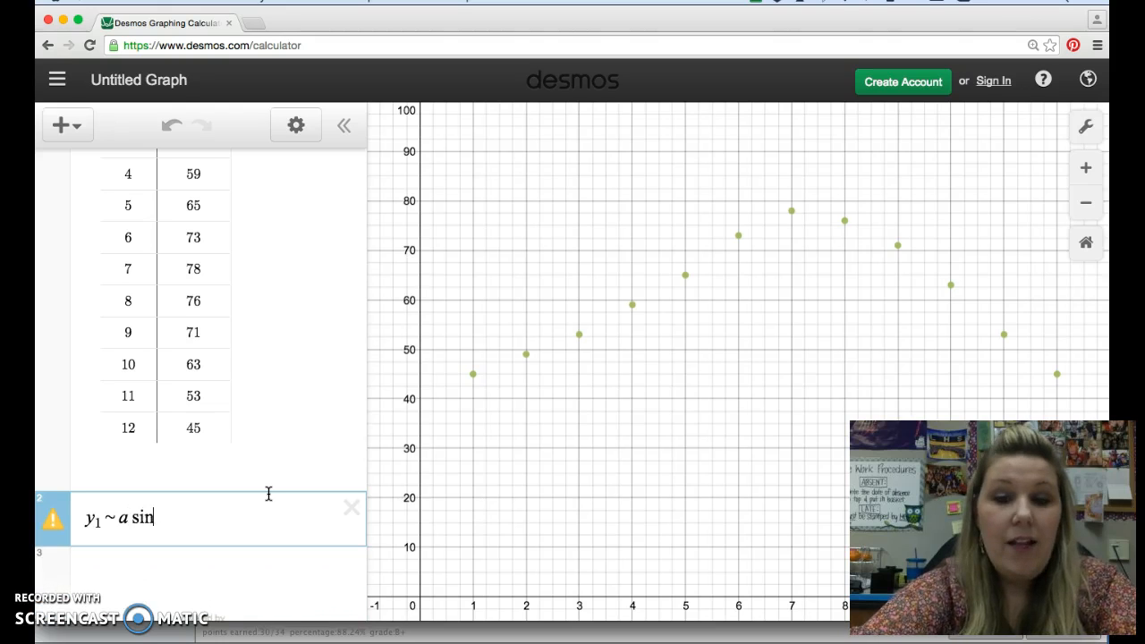
pyautogui.write('(')
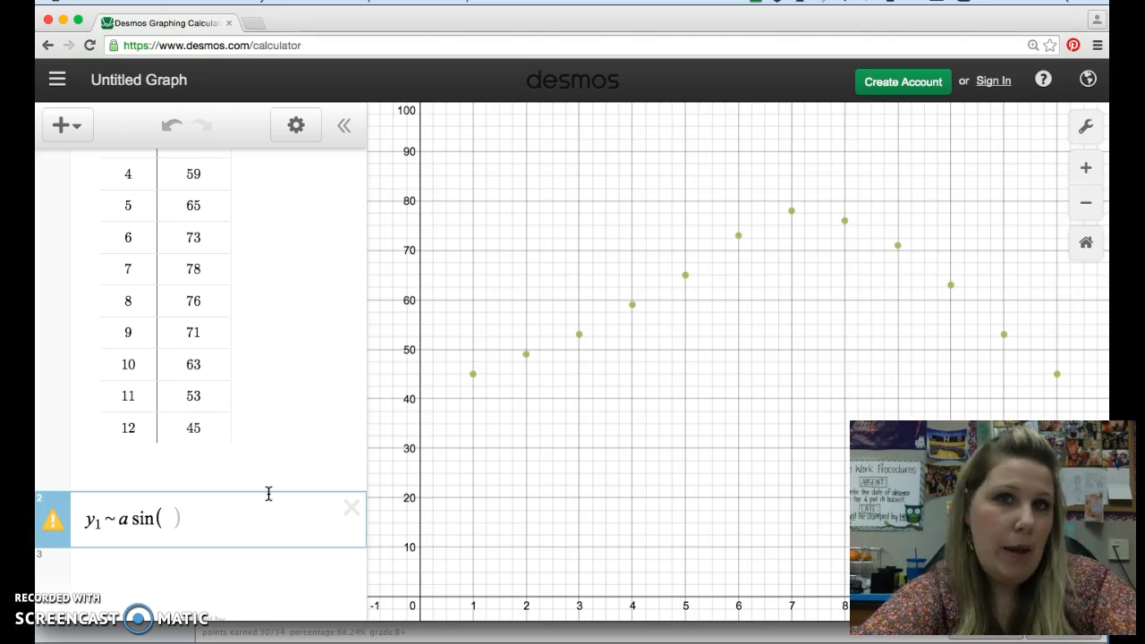
pyautogui.write('b(x-c)')
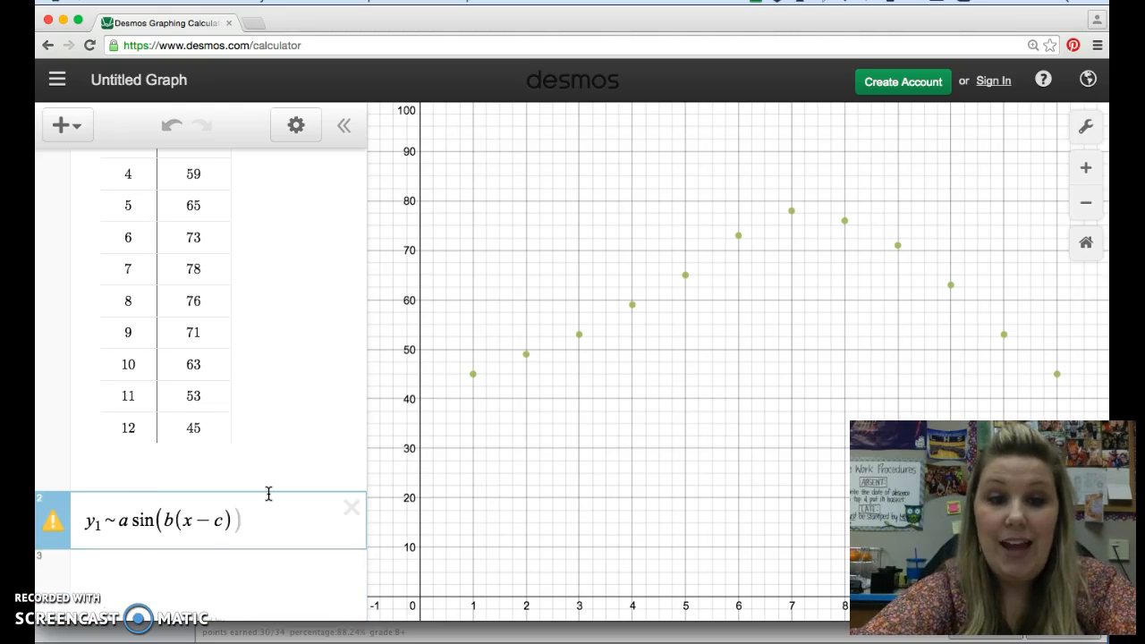
pyautogui.write(')')
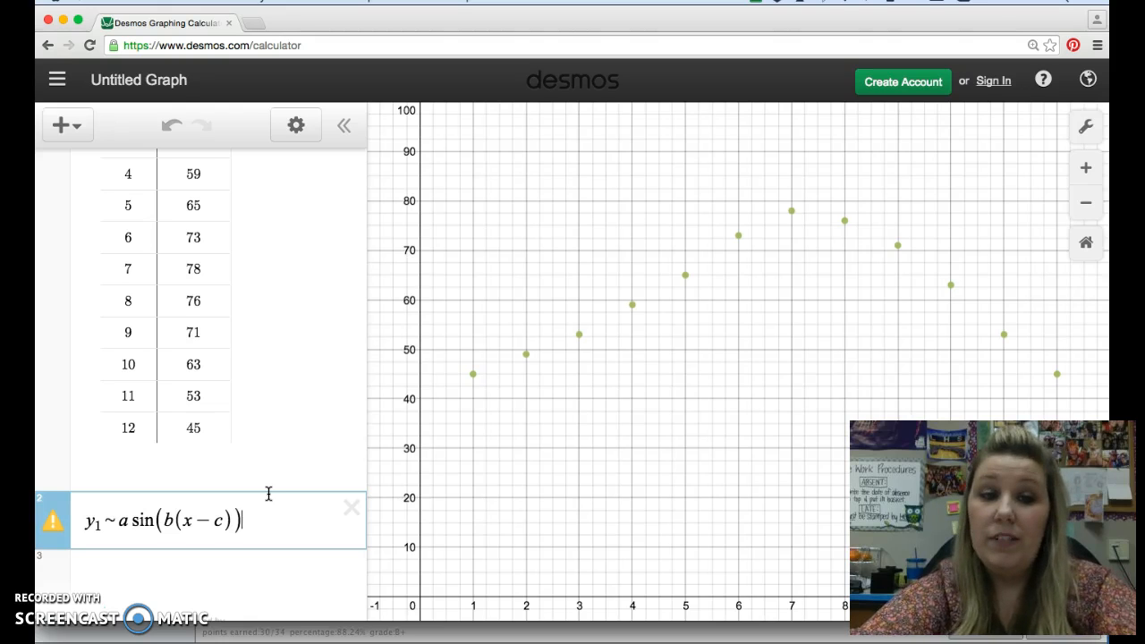
pyautogui.write('+d')
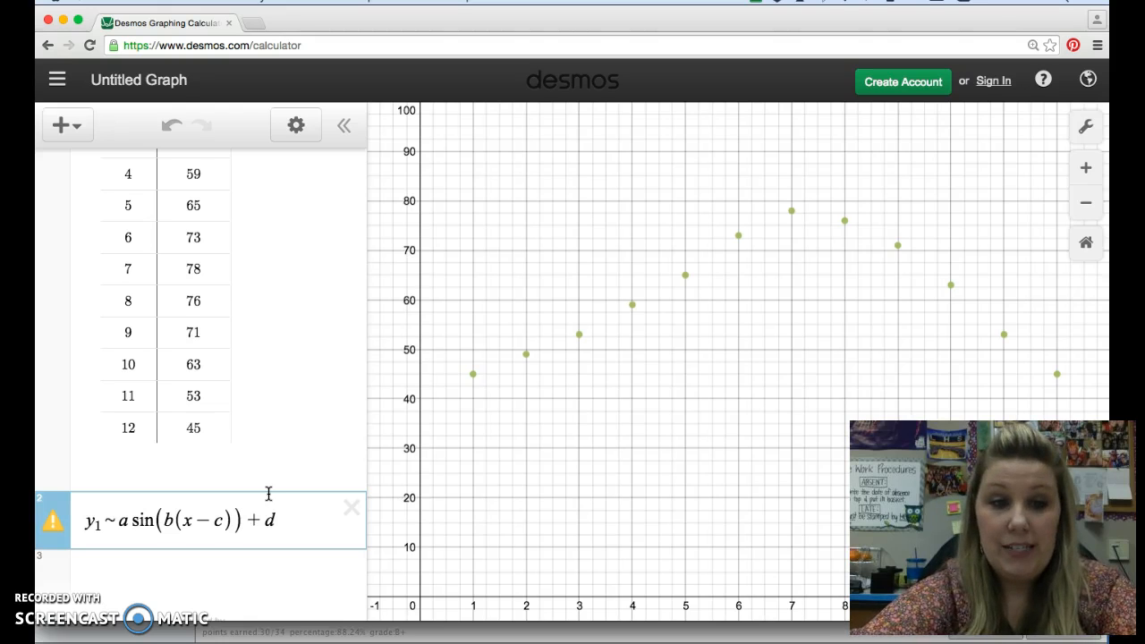
pyautogui.press('Return')
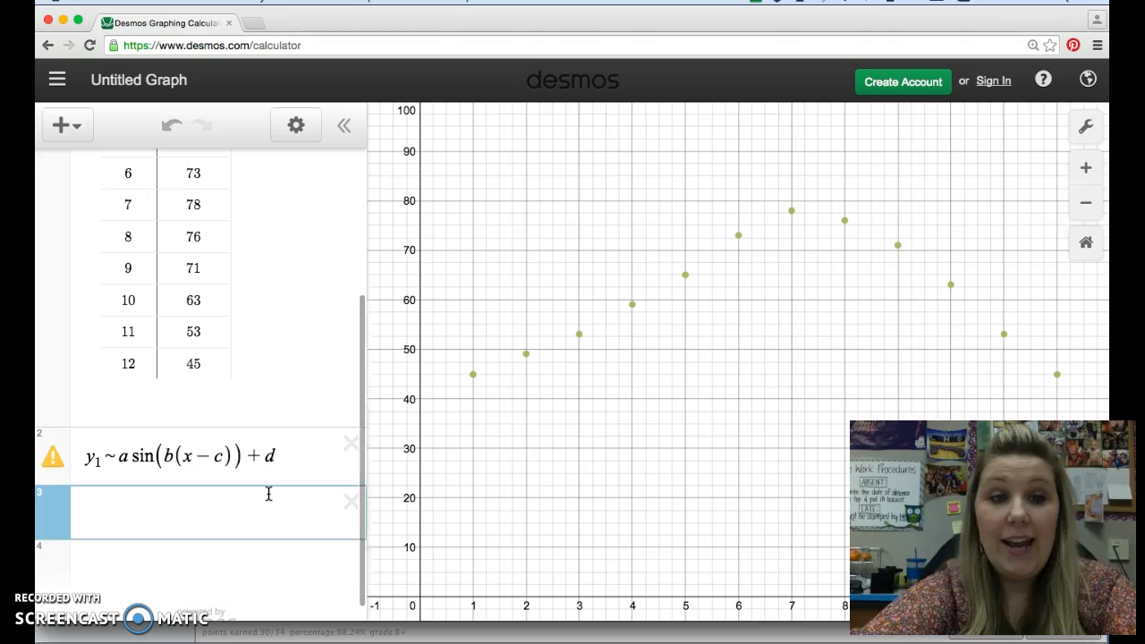
# Step: Change x to x₁ in the regression so it uses the table's month values
pyautogui.click(271, 465)
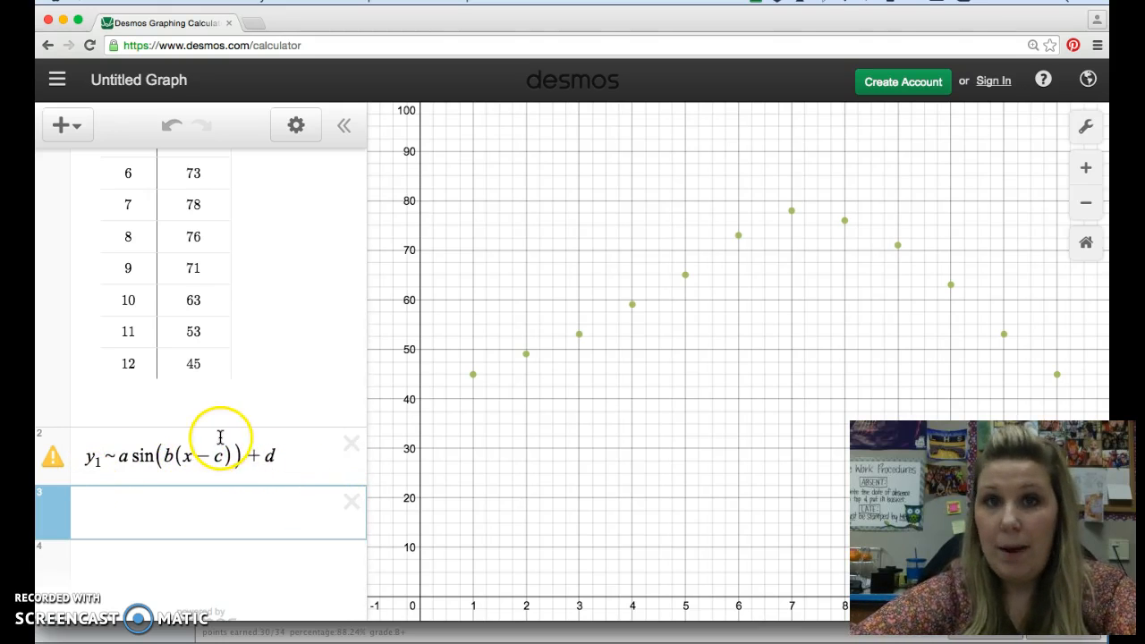
pyautogui.click(189, 456)
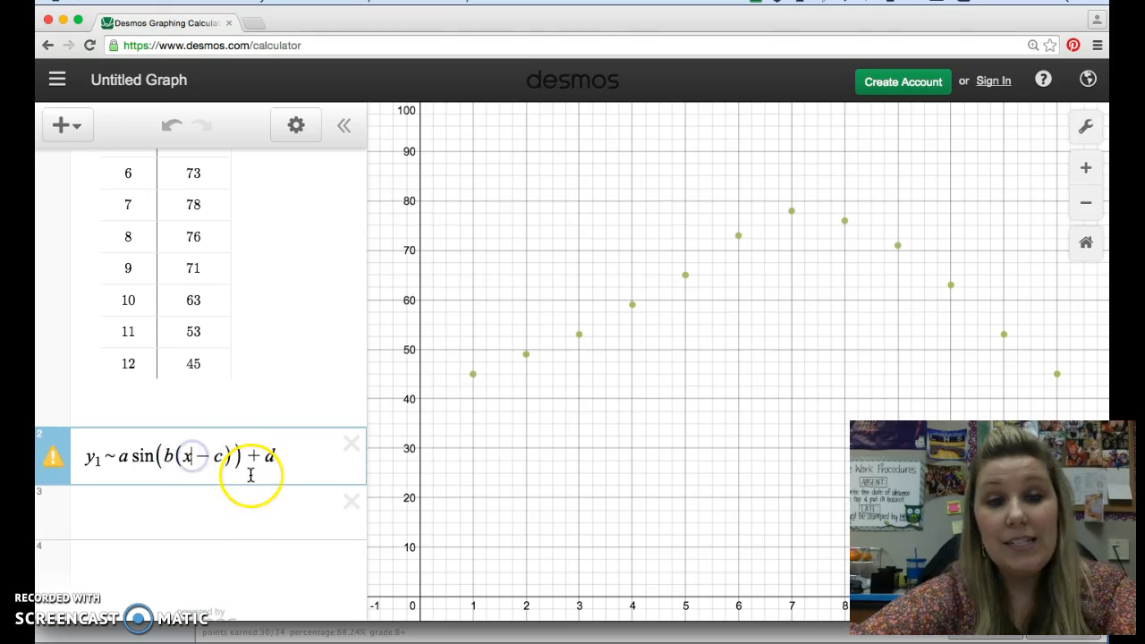
pyautogui.write('1')
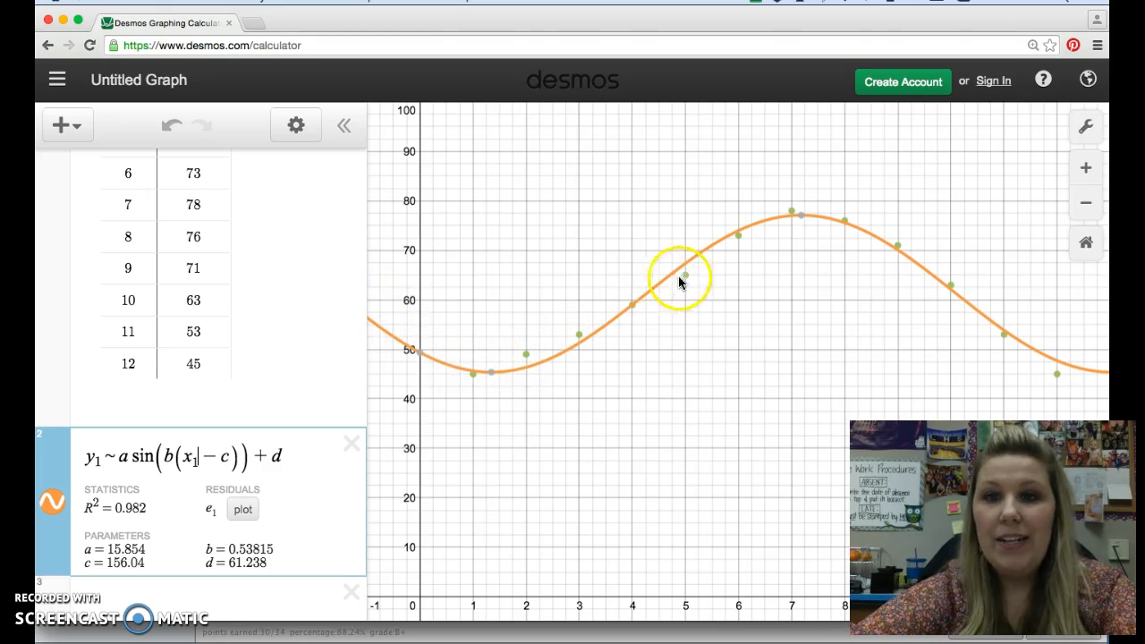
# Step: Examine how the regression curve fits the data points and how it continues beyond month 12
pyautogui.moveTo(1047, 396); pyautogui.dragTo(979, 413)
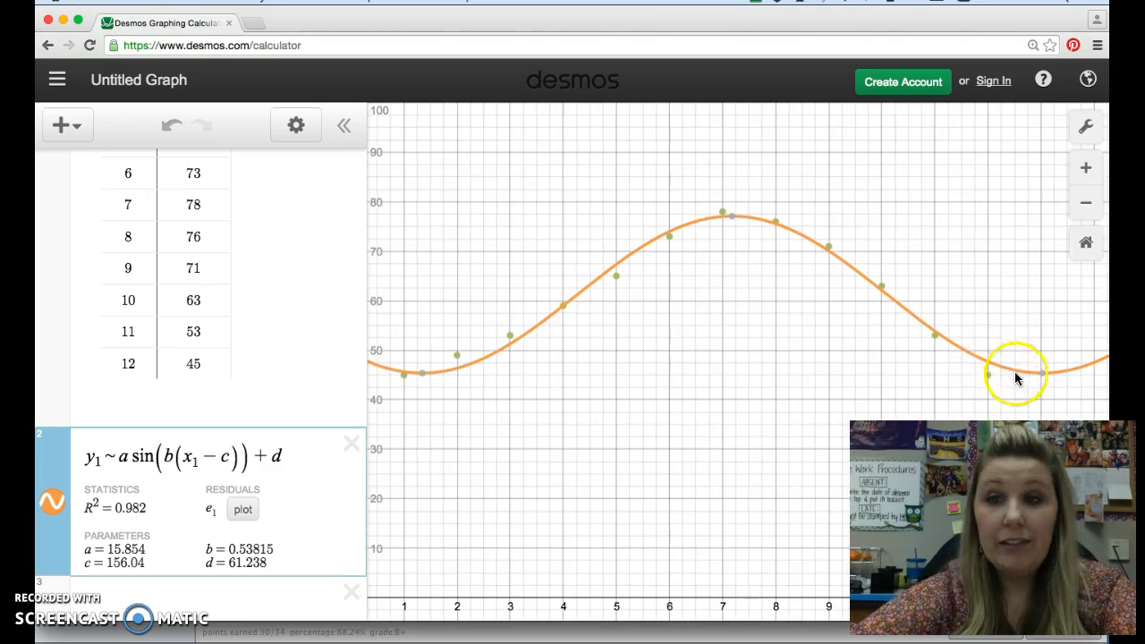
pyautogui.click(1003, 386)
pyautogui.moveTo(1003, 387); pyautogui.dragTo(891, 396)
pyautogui.moveTo(1069, 446); pyautogui.dragTo(785, 472)
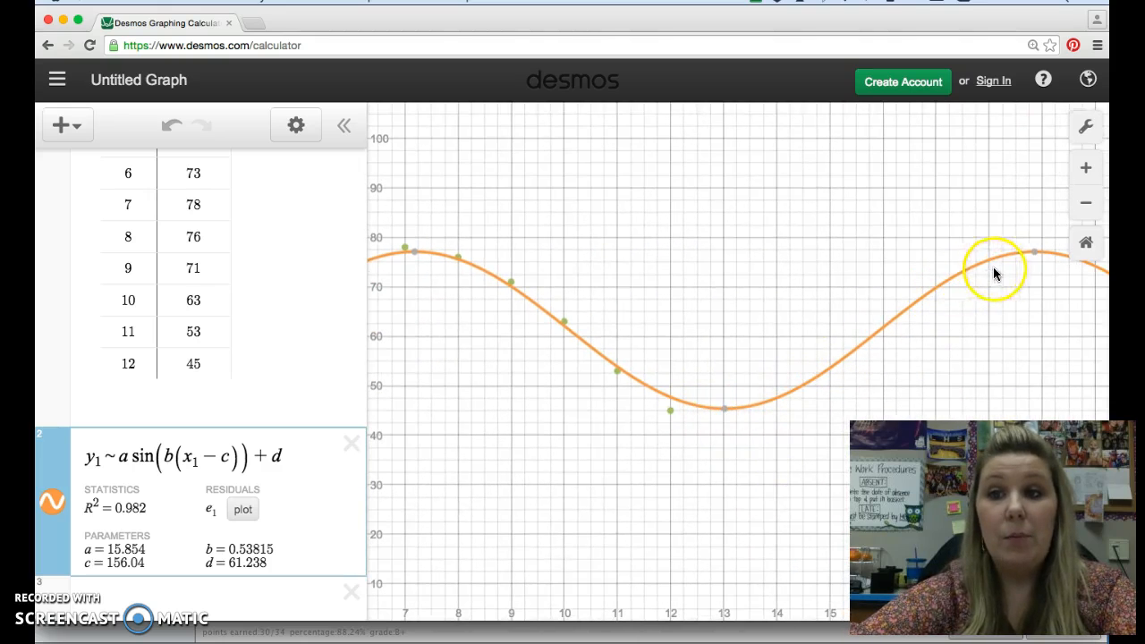
pyautogui.moveTo(577, 478); pyautogui.dragTo(928, 403)
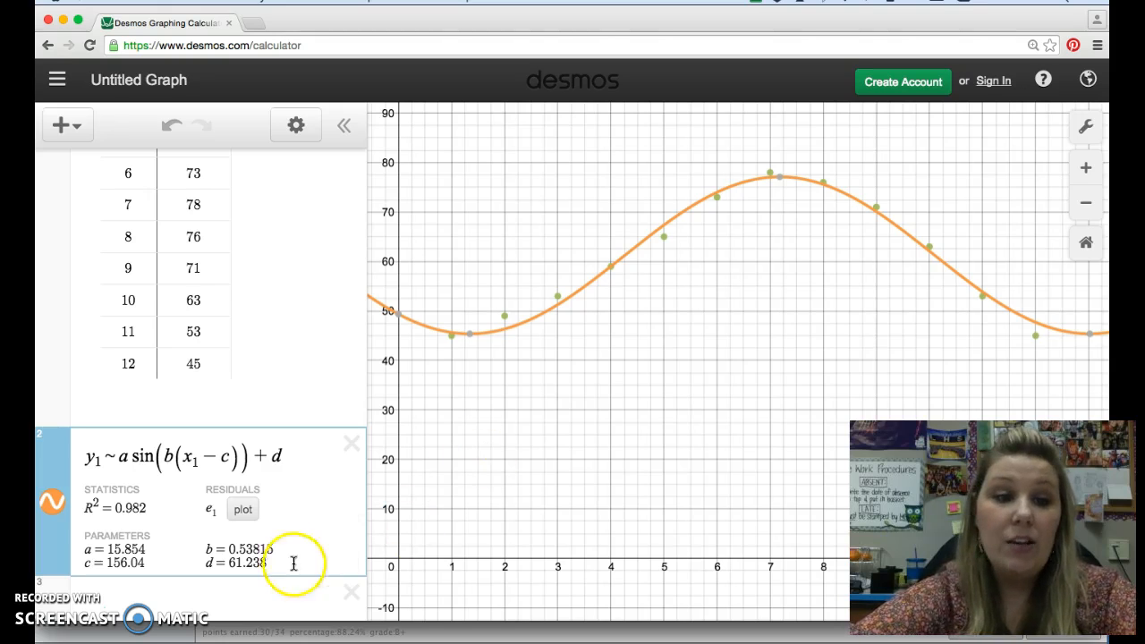
# Step: Add the horizontal lines y = 70 and y = 80 as separate expressions below the regression
pyautogui.scroll(-3, 242, 363)
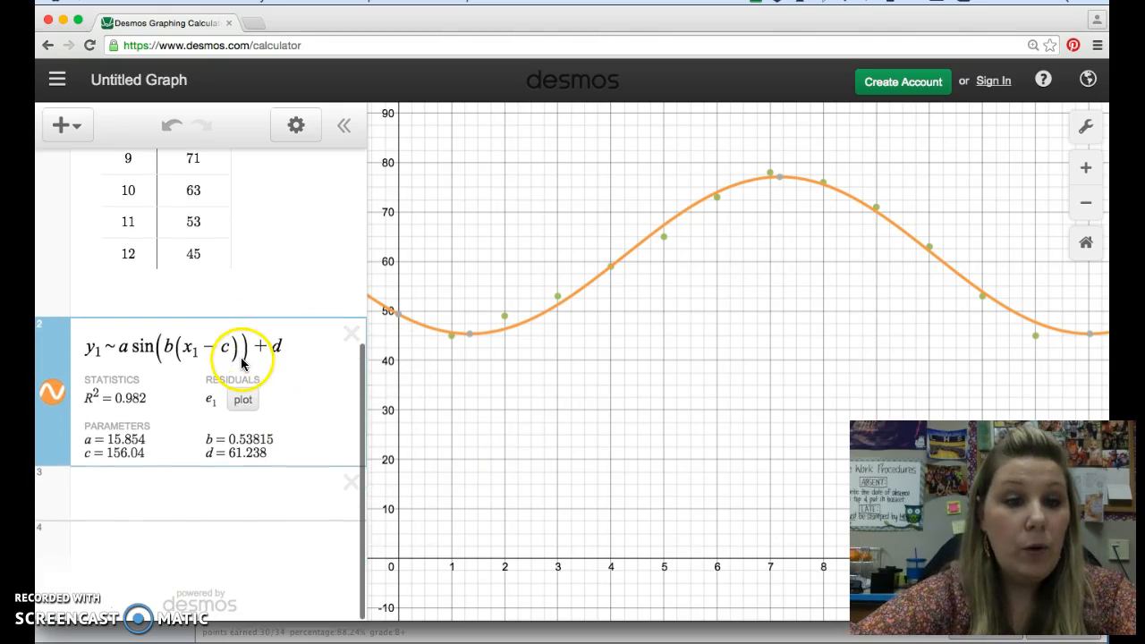
pyautogui.click(140, 499)
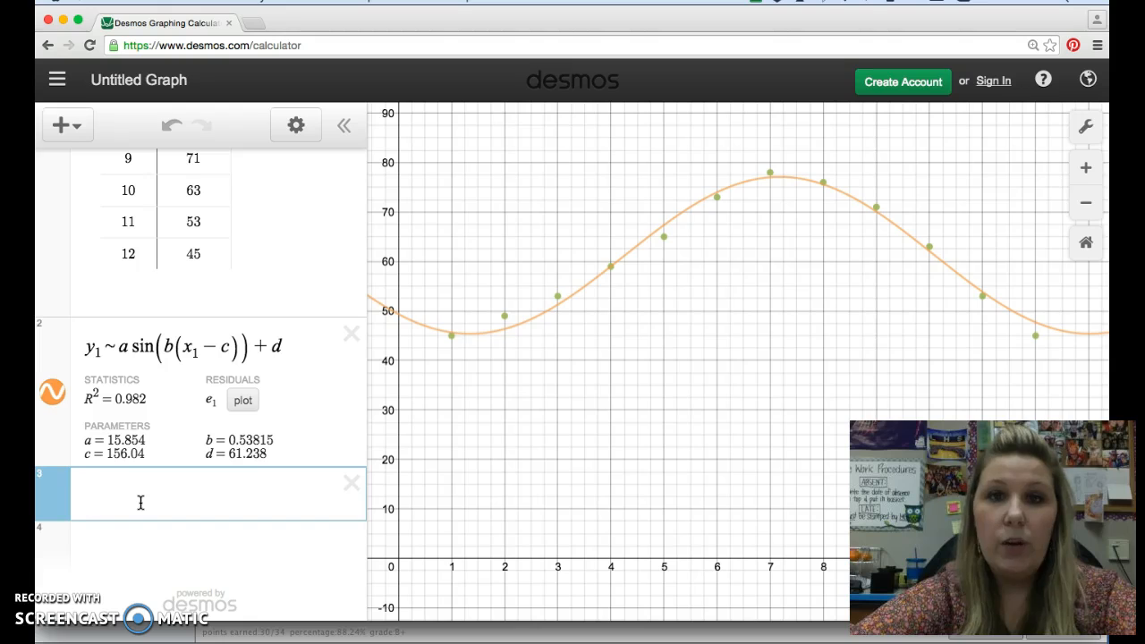
pyautogui.write('y')
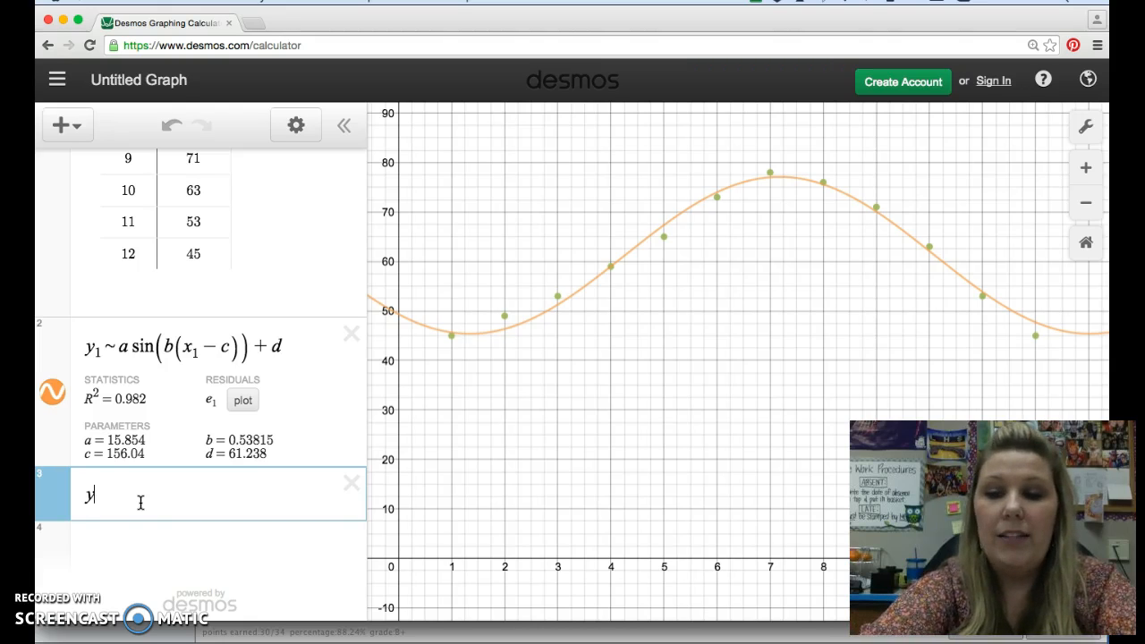
pyautogui.write(' = 70')
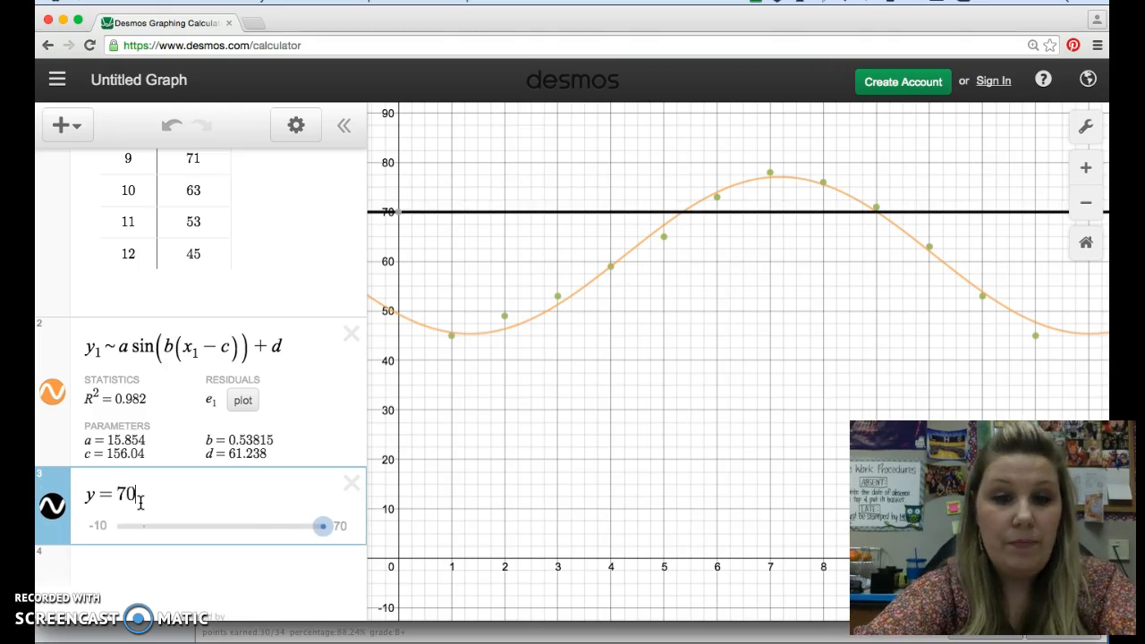
pyautogui.press('Return')
pyautogui.write('y = 80')
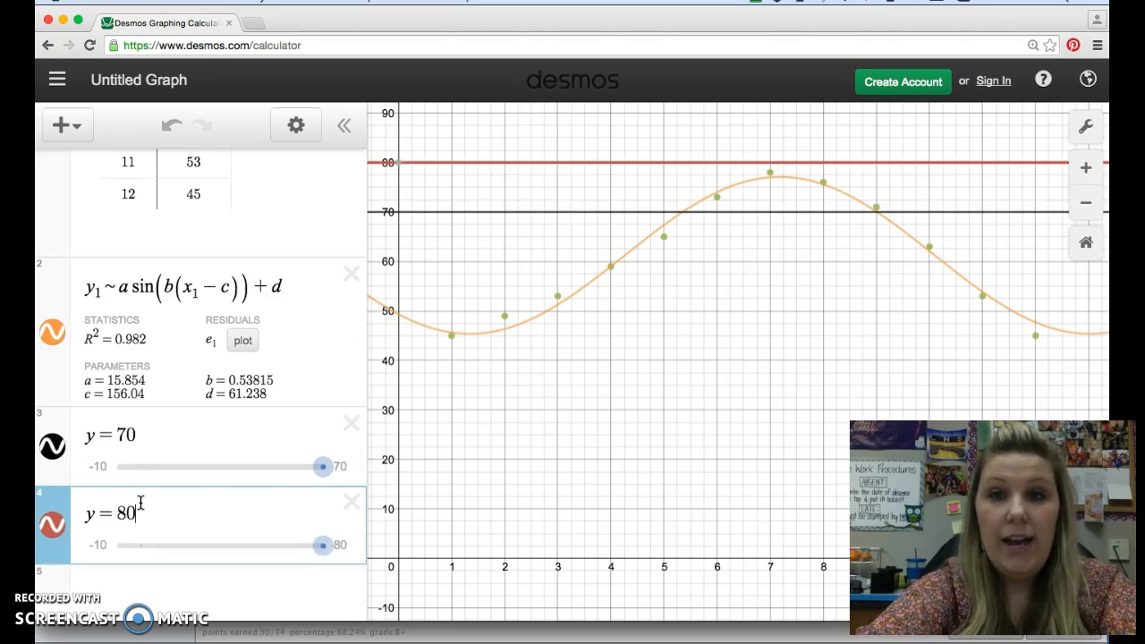
pyautogui.press('Return')
# Step: Show the coordinates where the rising regression curve crosses y = 70 and those of the data point at month 9
pyautogui.moveTo(738, 384); pyautogui.dragTo(692, 451)
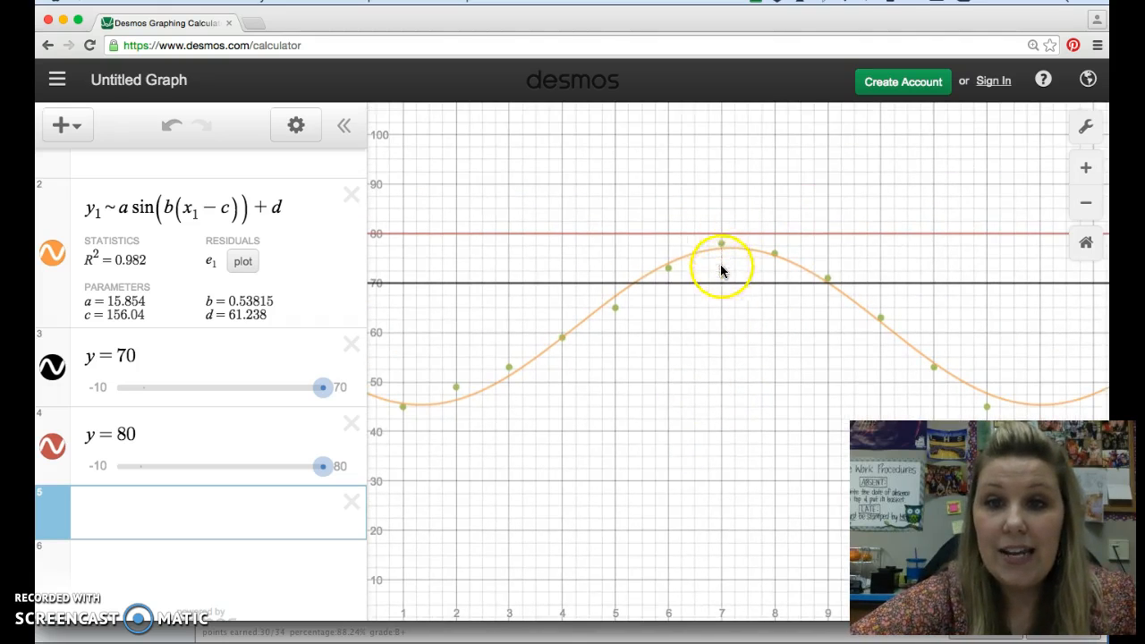
pyautogui.moveTo(761, 438); pyautogui.dragTo(773, 388)
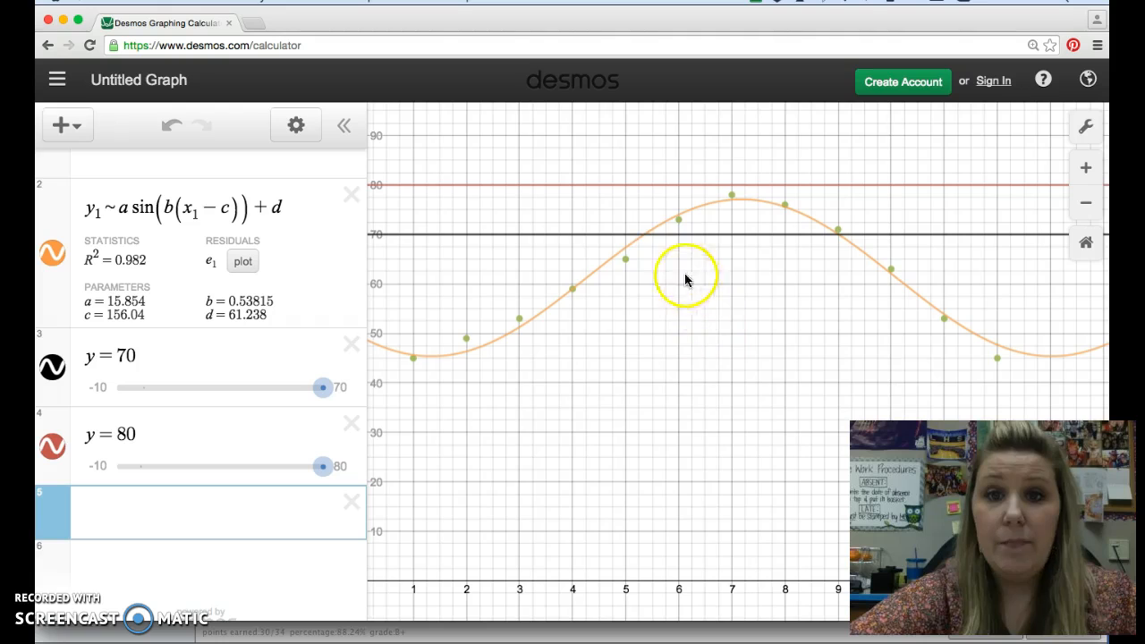
pyautogui.click(644, 235)
pyautogui.click(645, 236)
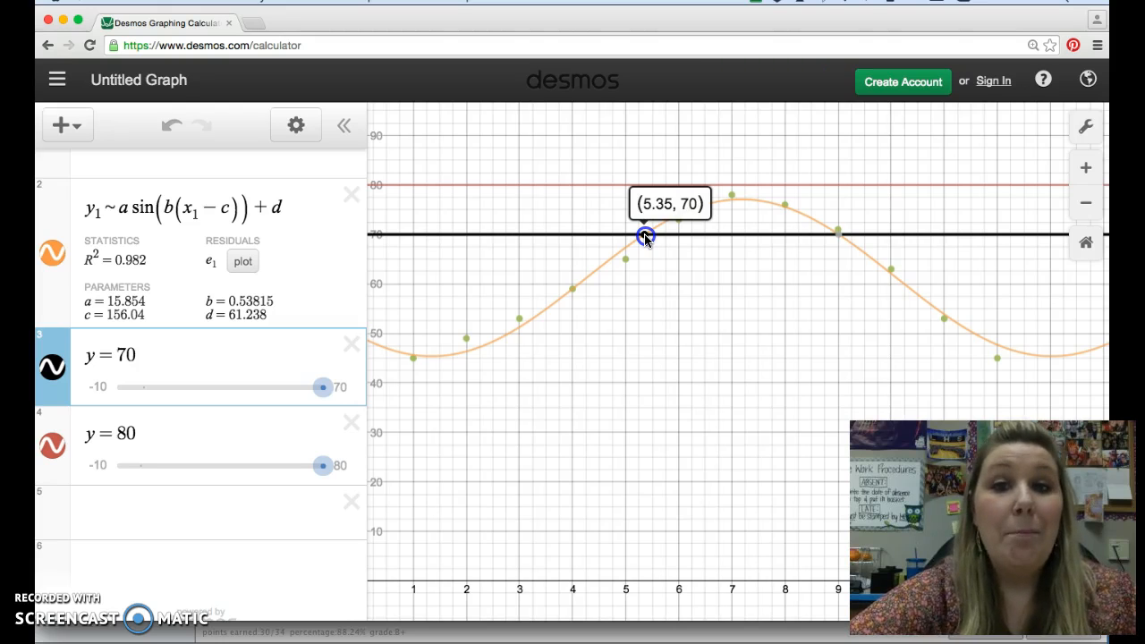
pyautogui.click(645, 237)
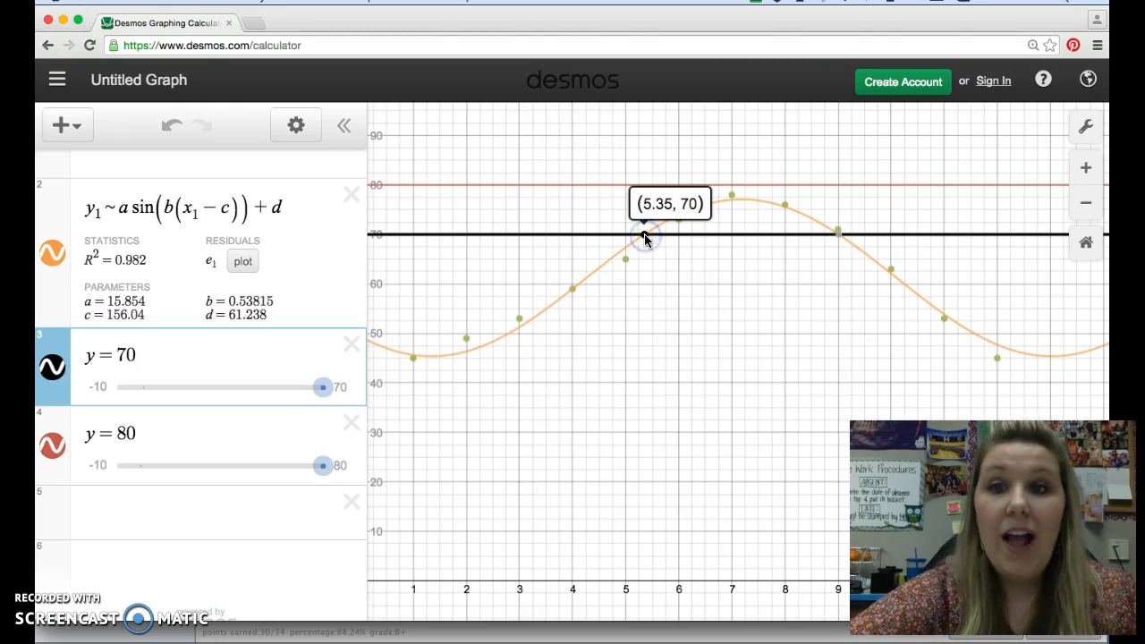
pyautogui.click(837, 232)
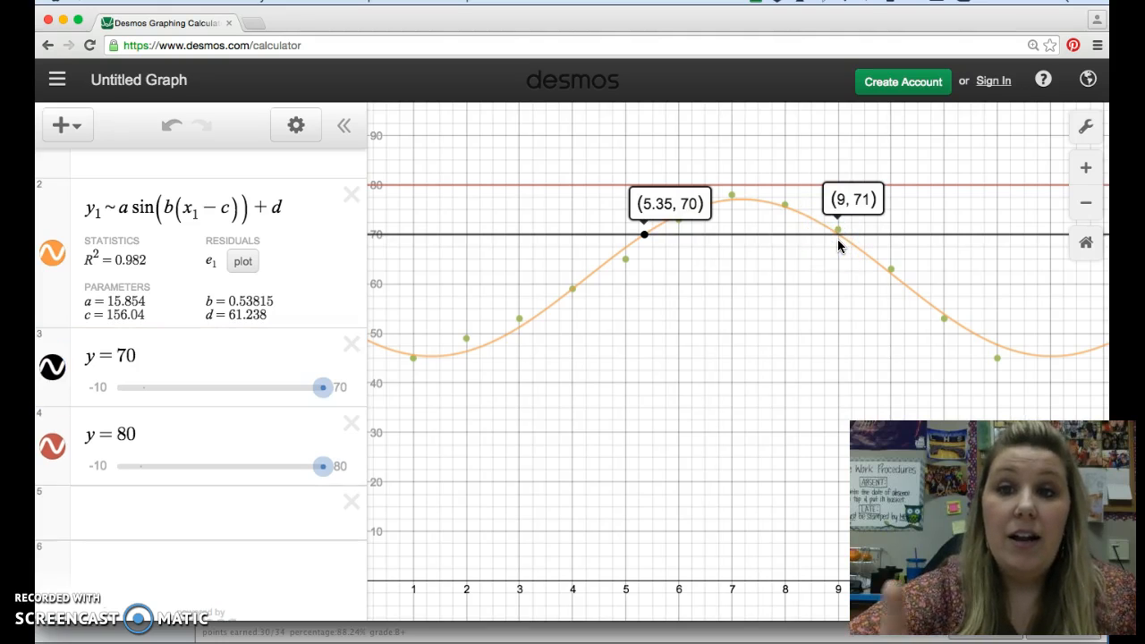